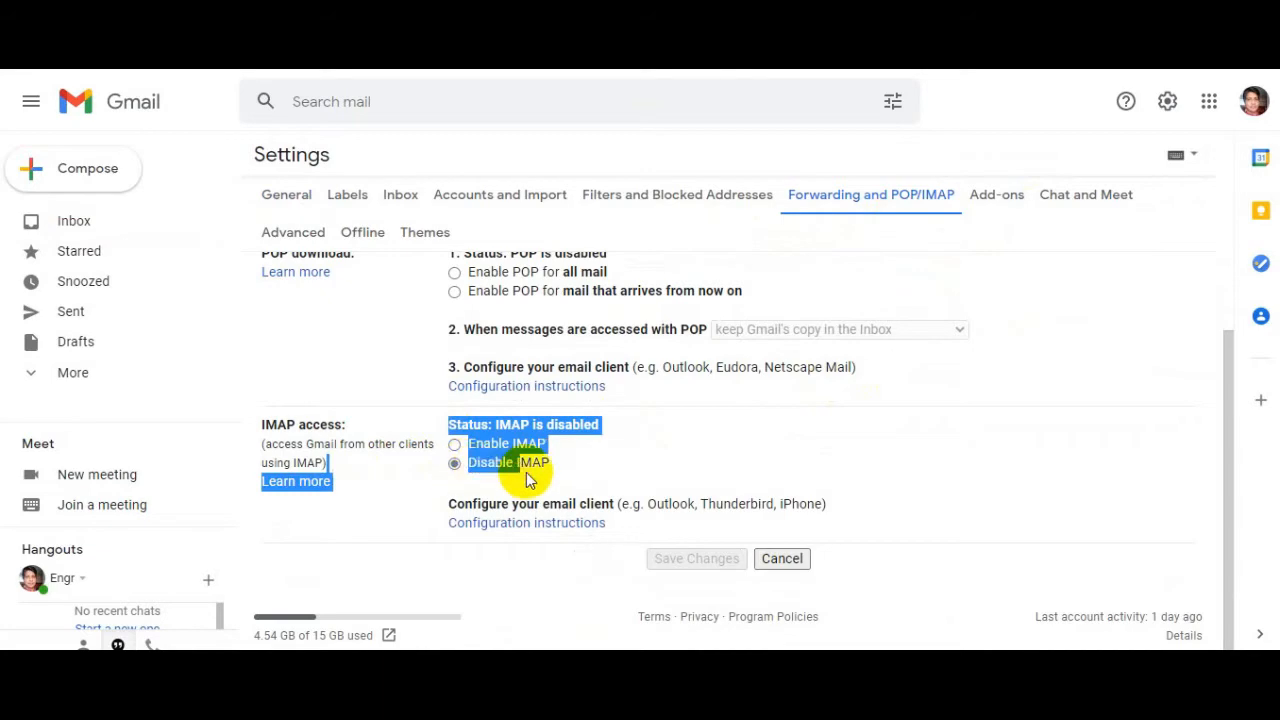
Enable IMAP access in Gmail settings and save the change
left_click(455, 443)
scroll(752, 458, "down", 3)
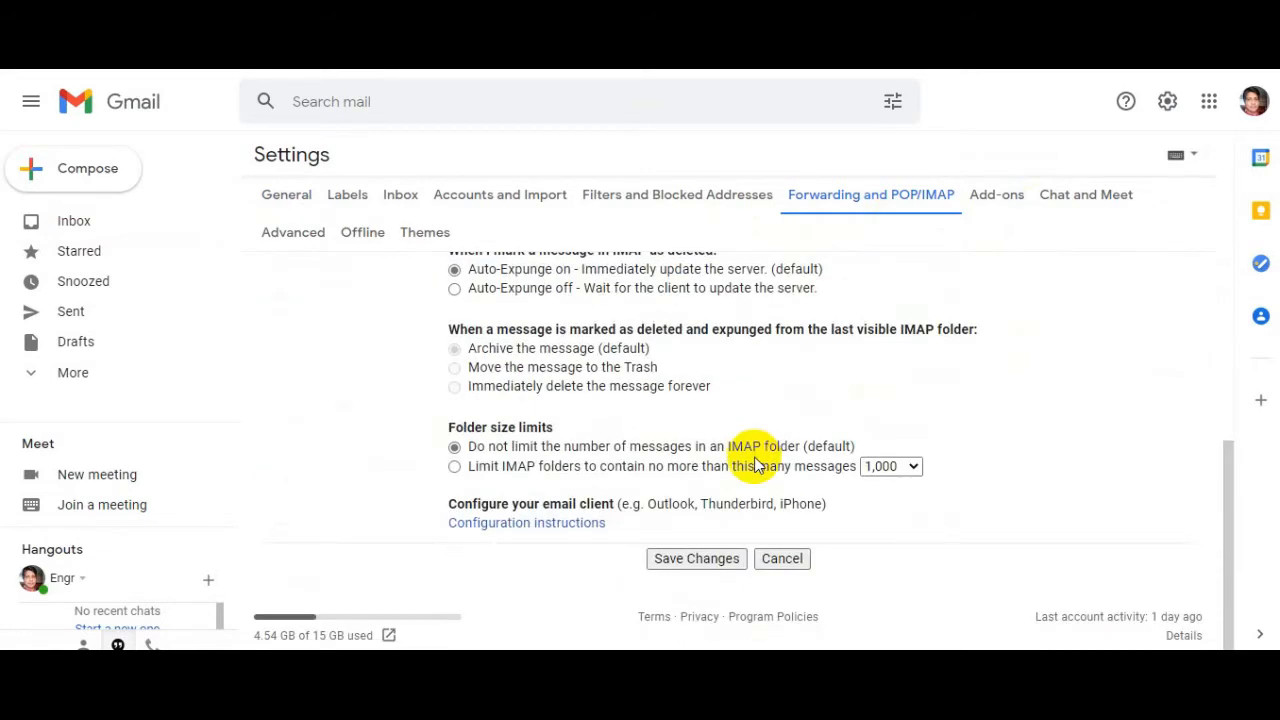
scroll(755, 463, "up", 1)
left_click(697, 620)
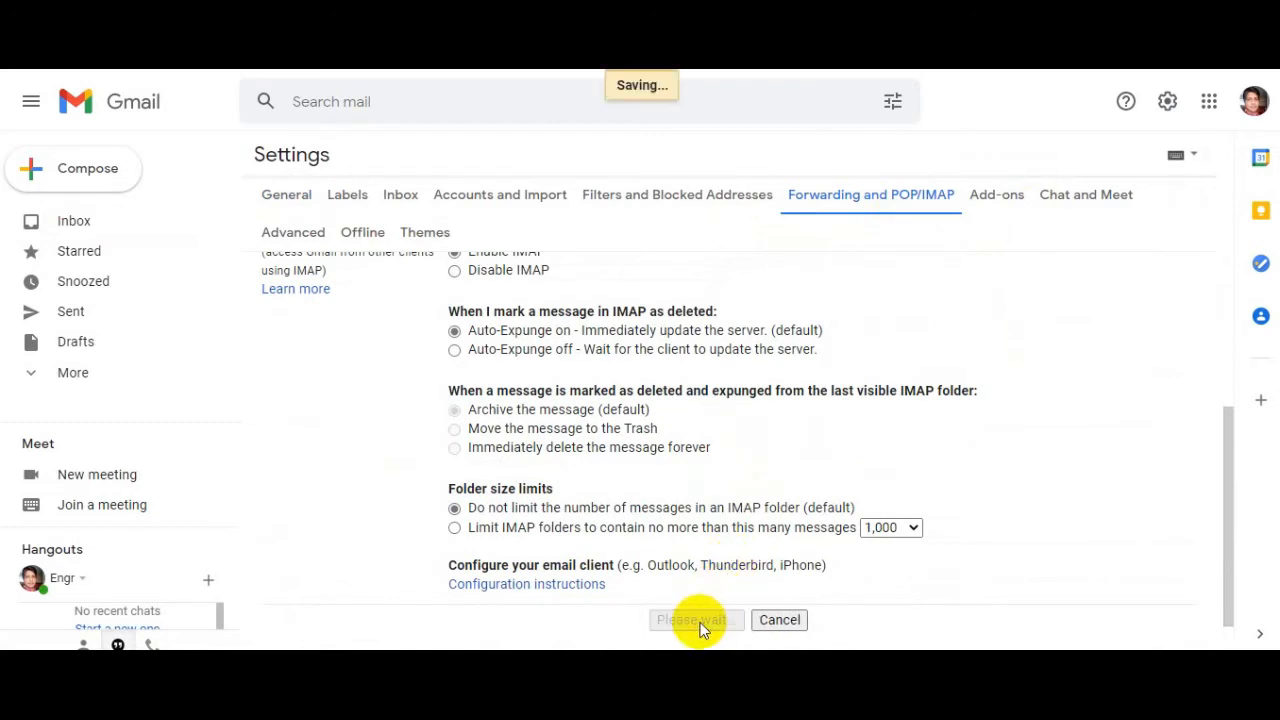
Go to the Manage your Google Account page from the profile avatar menu
left_click(1165, 101)
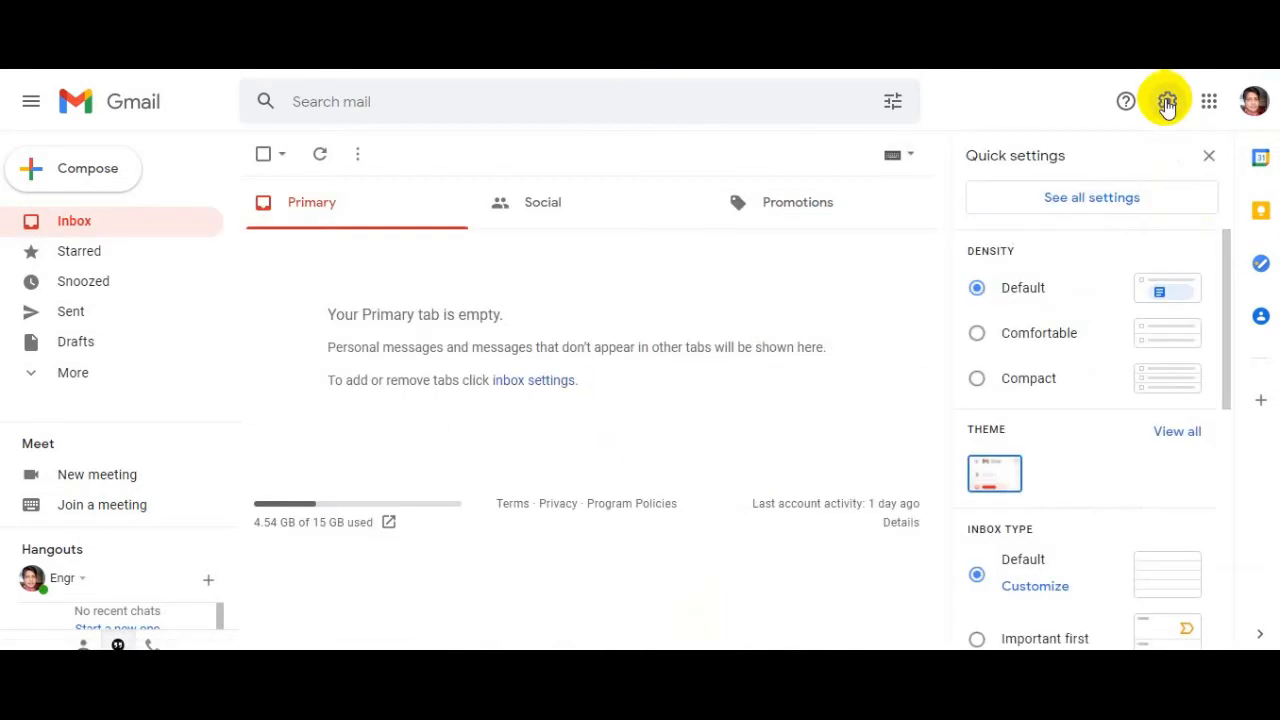
left_click(1244, 101)
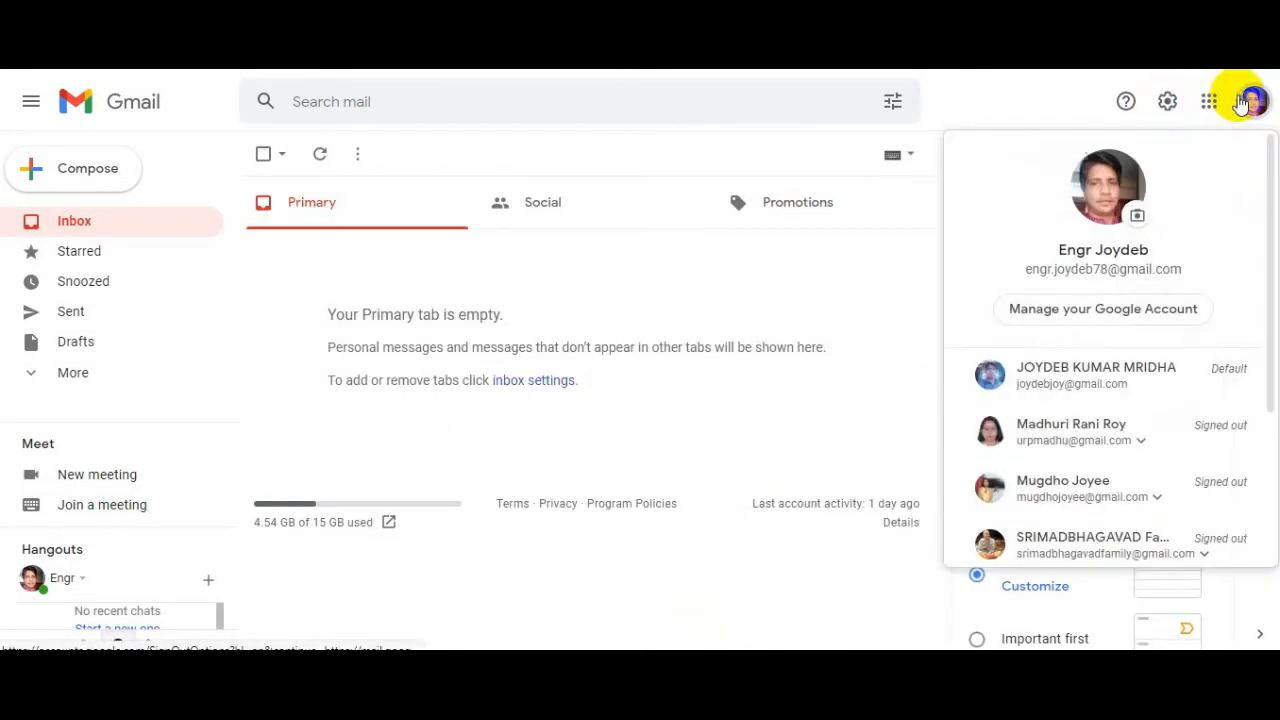
left_click(1090, 306)
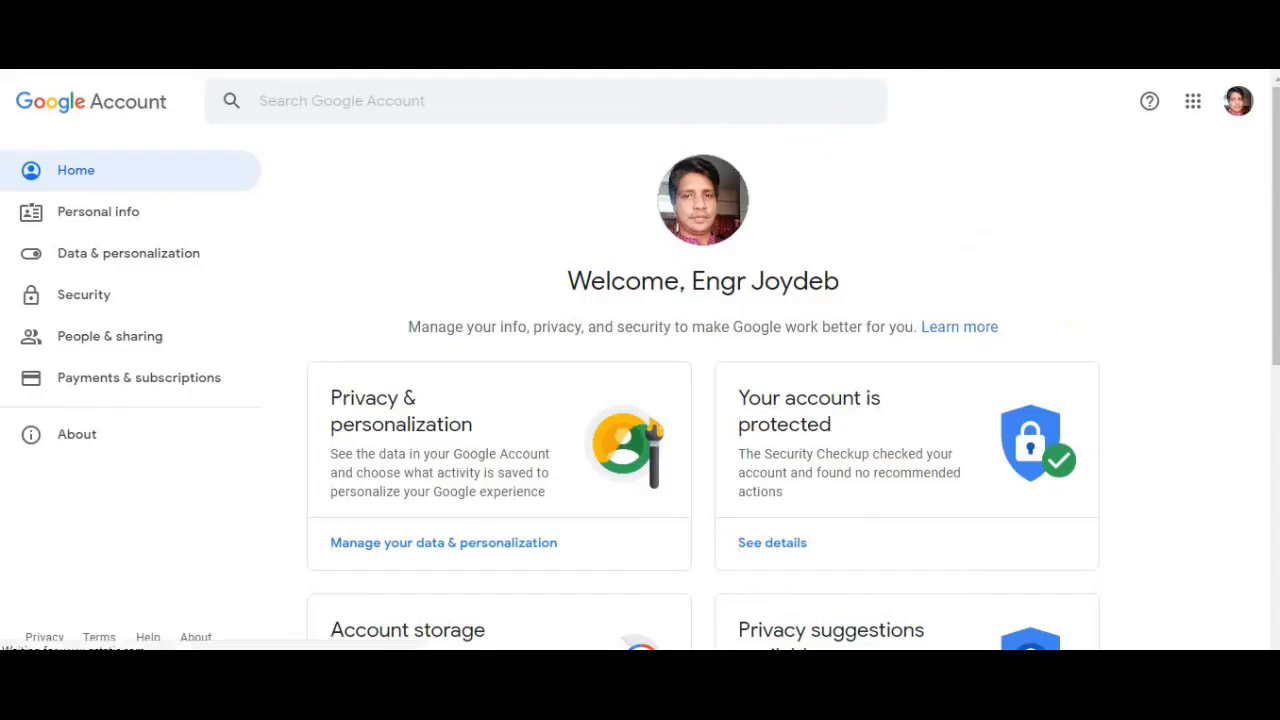
On the Security page, dismiss the survey and turn on Less secure app access
left_click(118, 292)
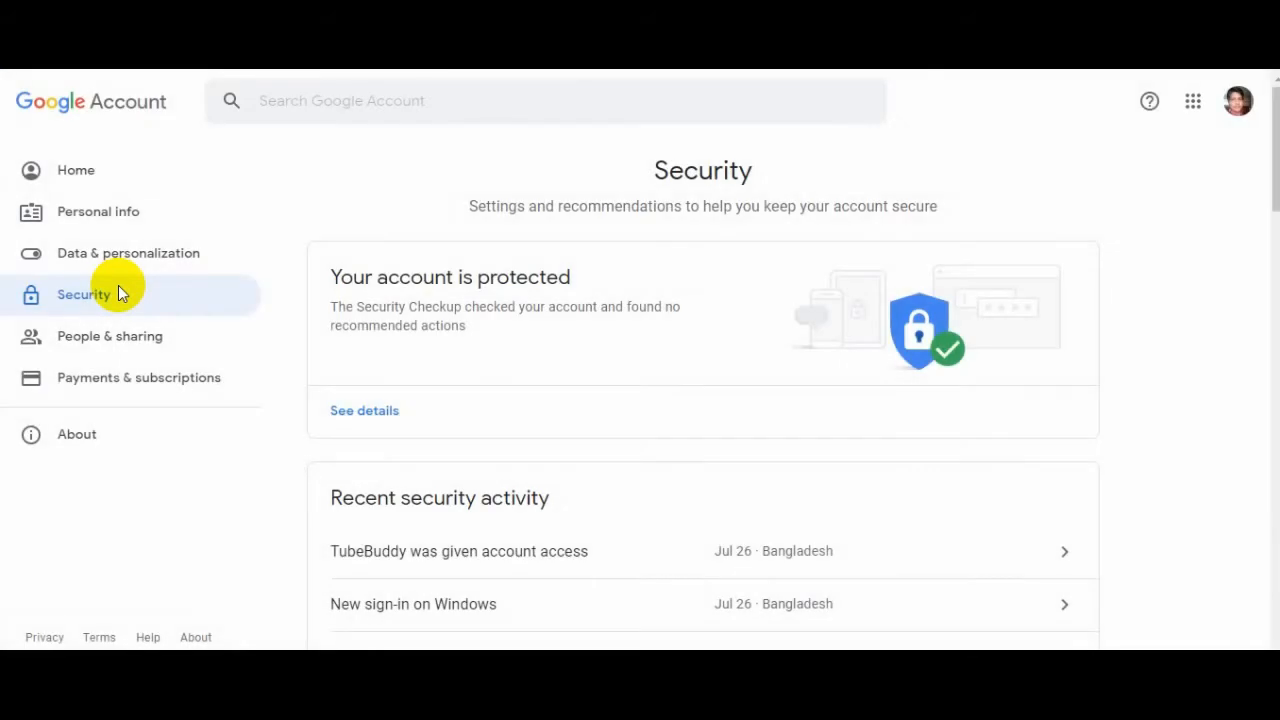
scroll(503, 358, "down", 3)
scroll(503, 358, "down", 2)
scroll(503, 358, "down", 4)
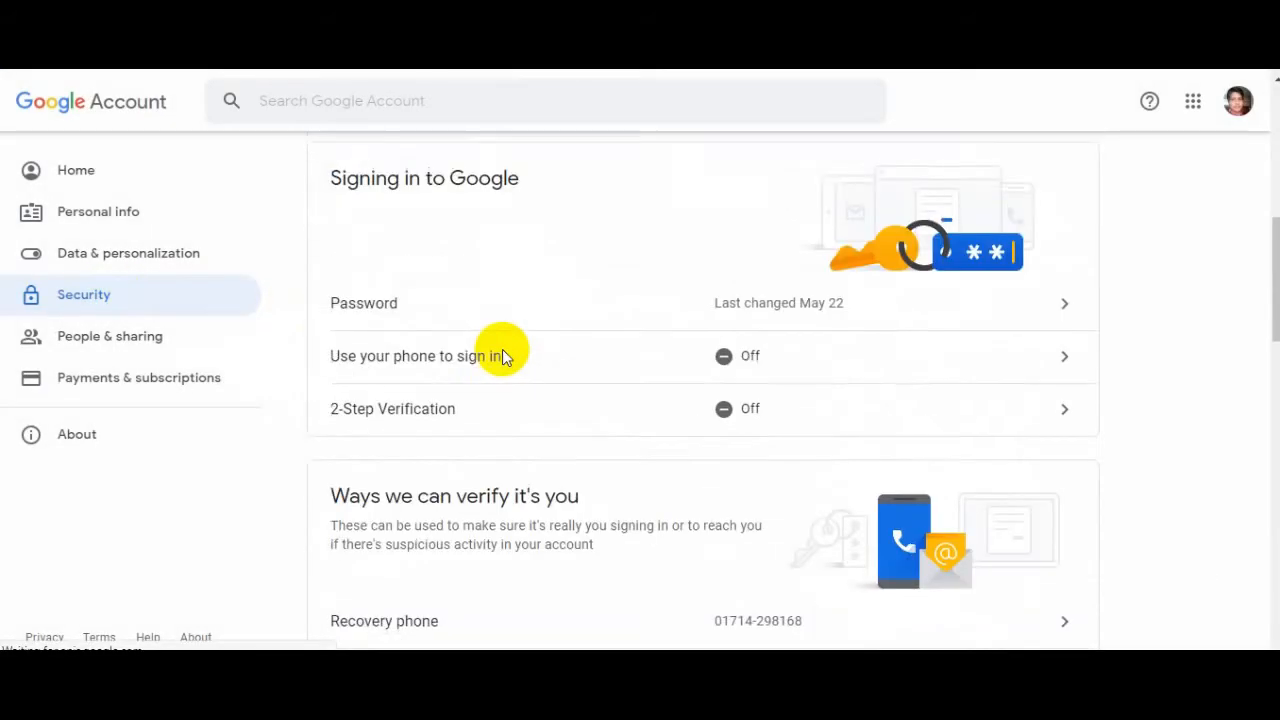
scroll(502, 352, "down", 7)
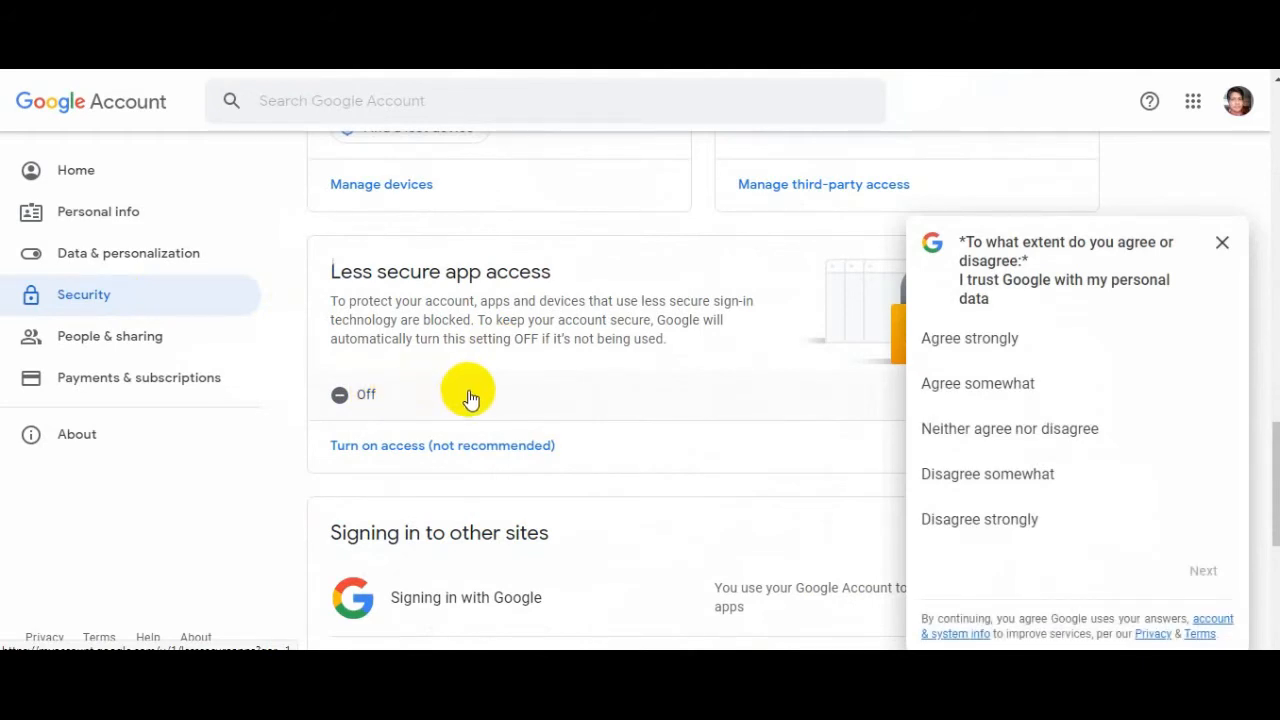
left_click(1224, 245)
left_click(410, 452)
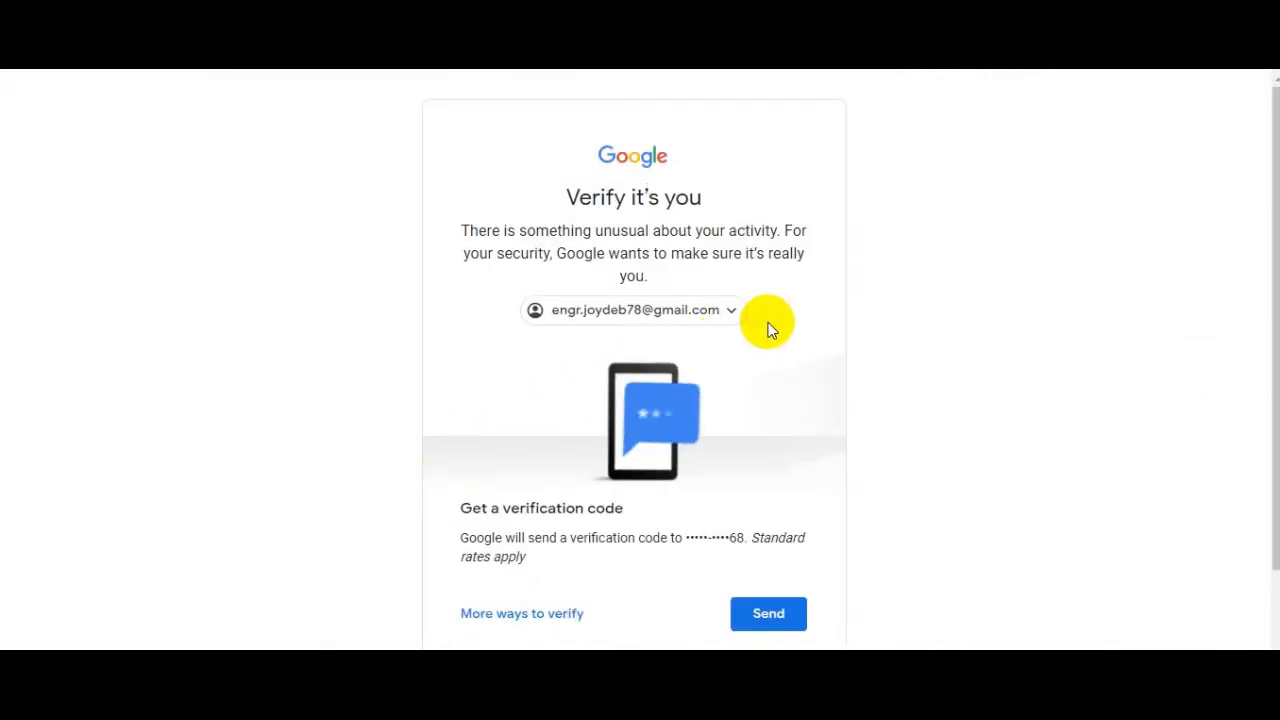
Have a 6-digit code texted, then enter and submit the received code
left_click(765, 610)
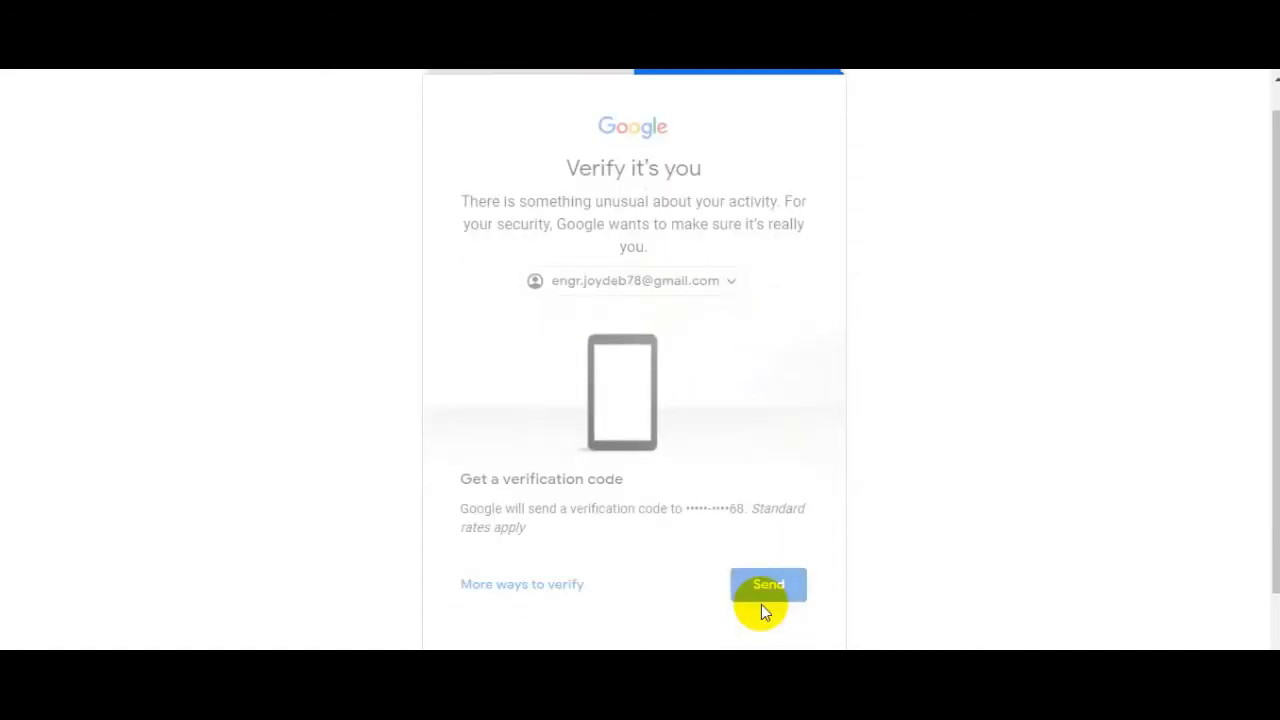
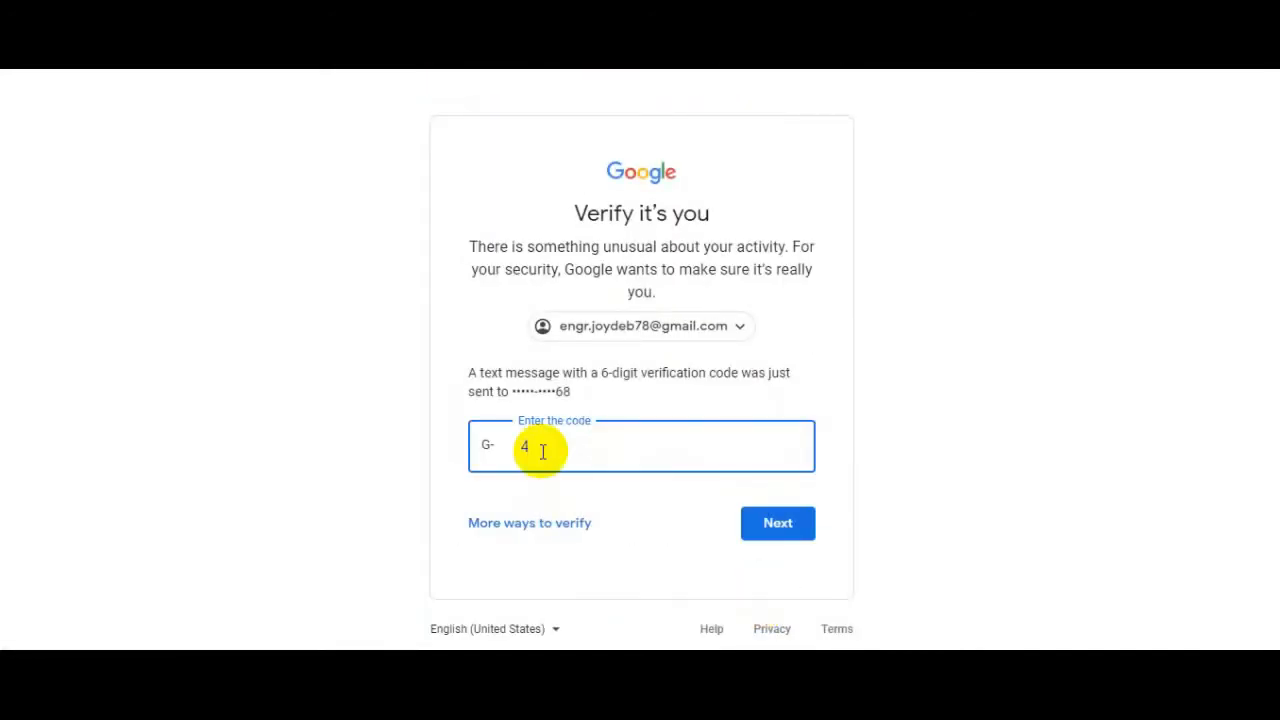
left_click(781, 540)
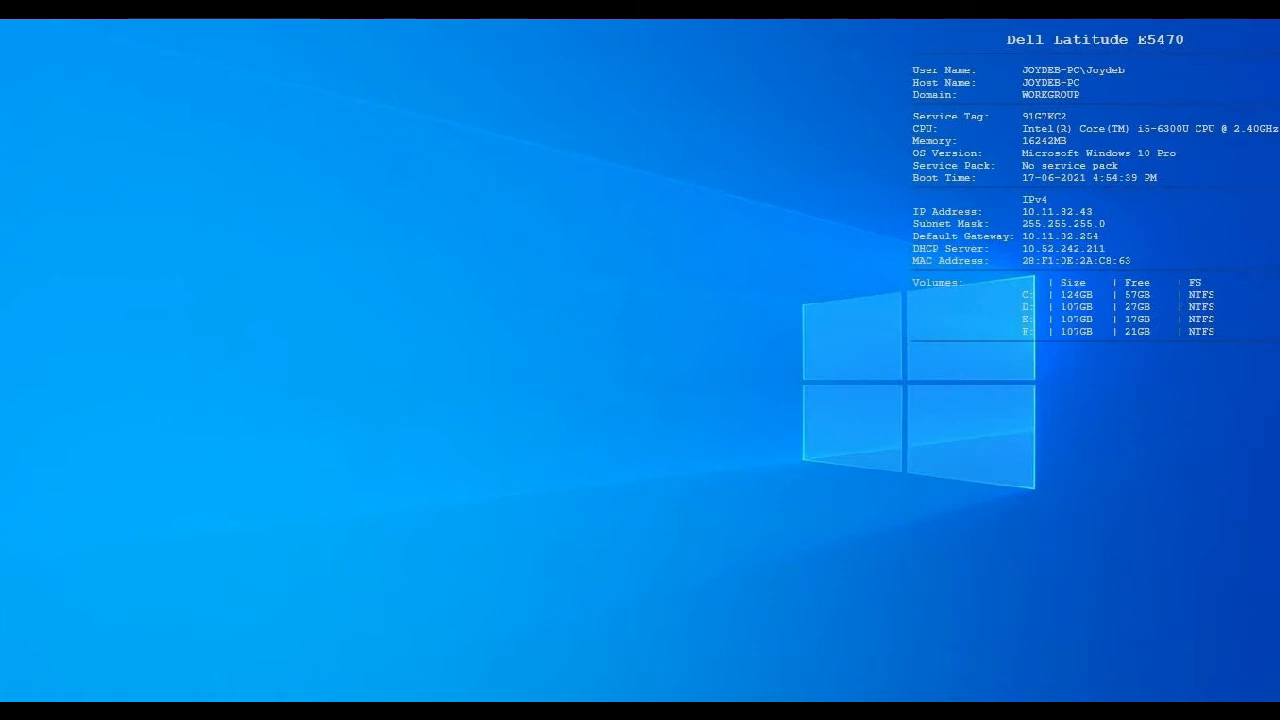
Search 'cont' to open Control Panel, then launch Mail (Microsoft Outlook) (32-bit)
key("super+s")
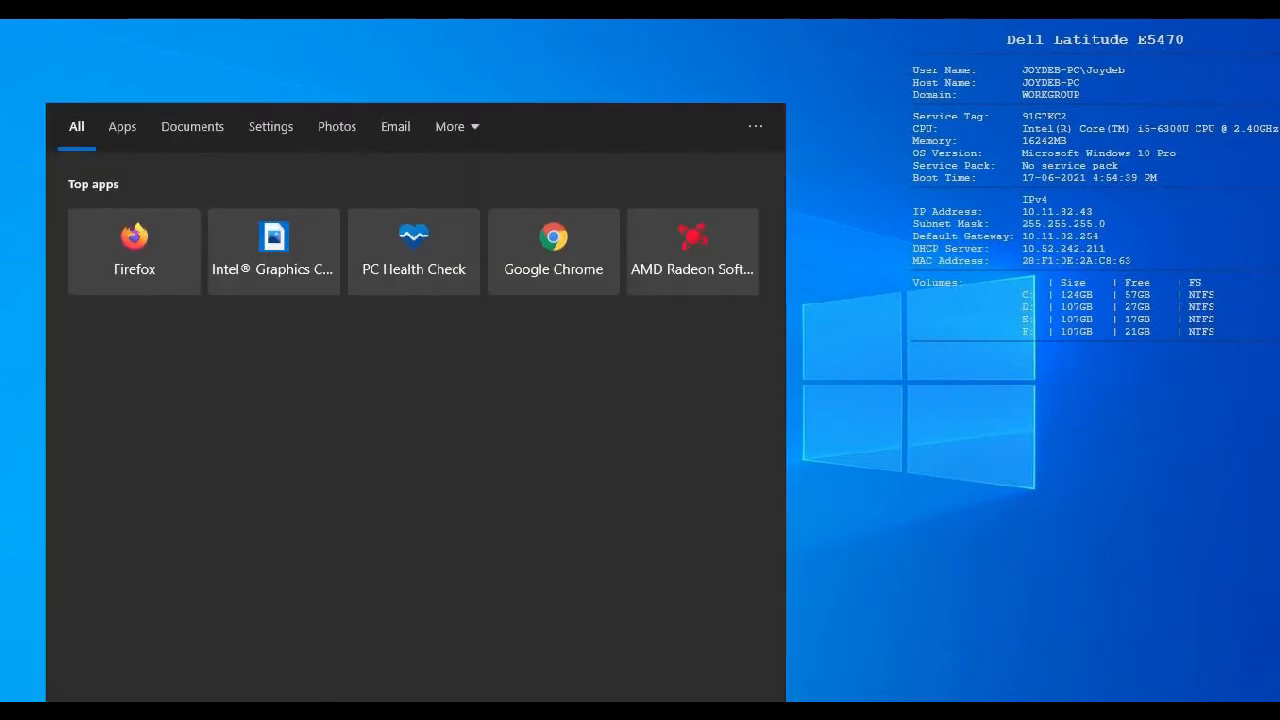
type("cont")
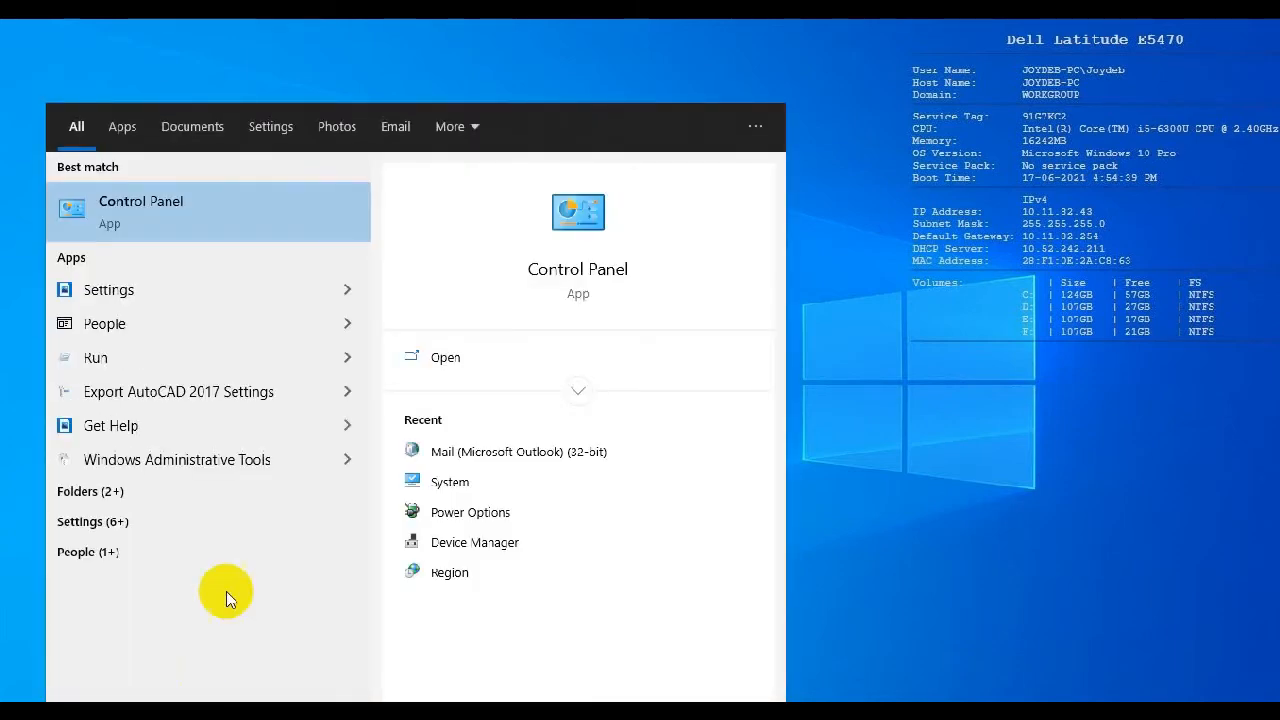
left_click(588, 222)
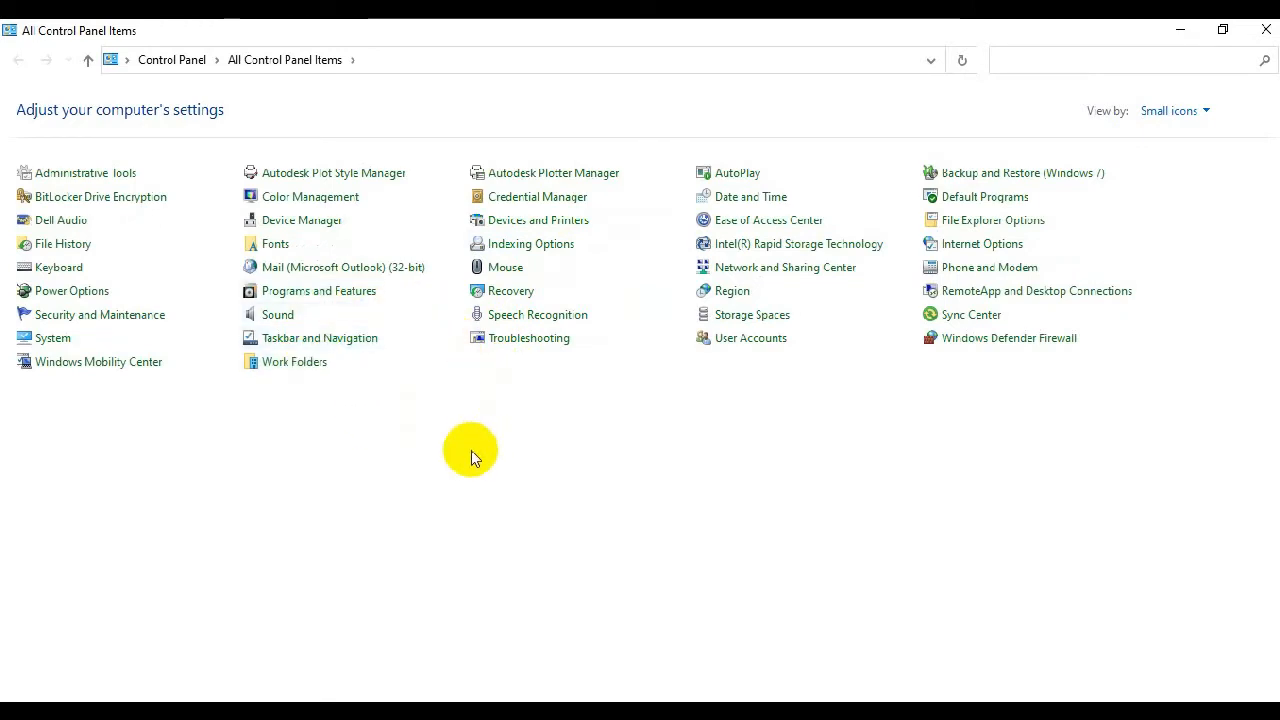
left_click(366, 278)
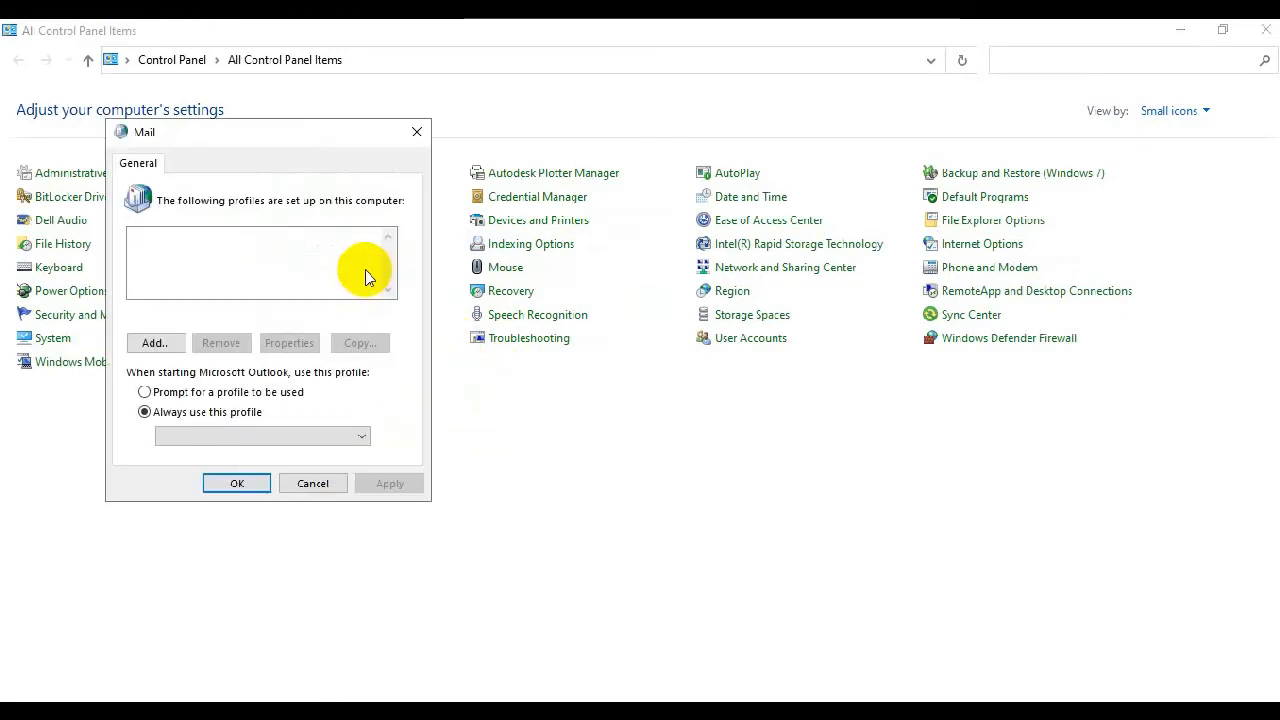
Add a new mail profile named 'Gmail with Outlook'
left_click(153, 341)
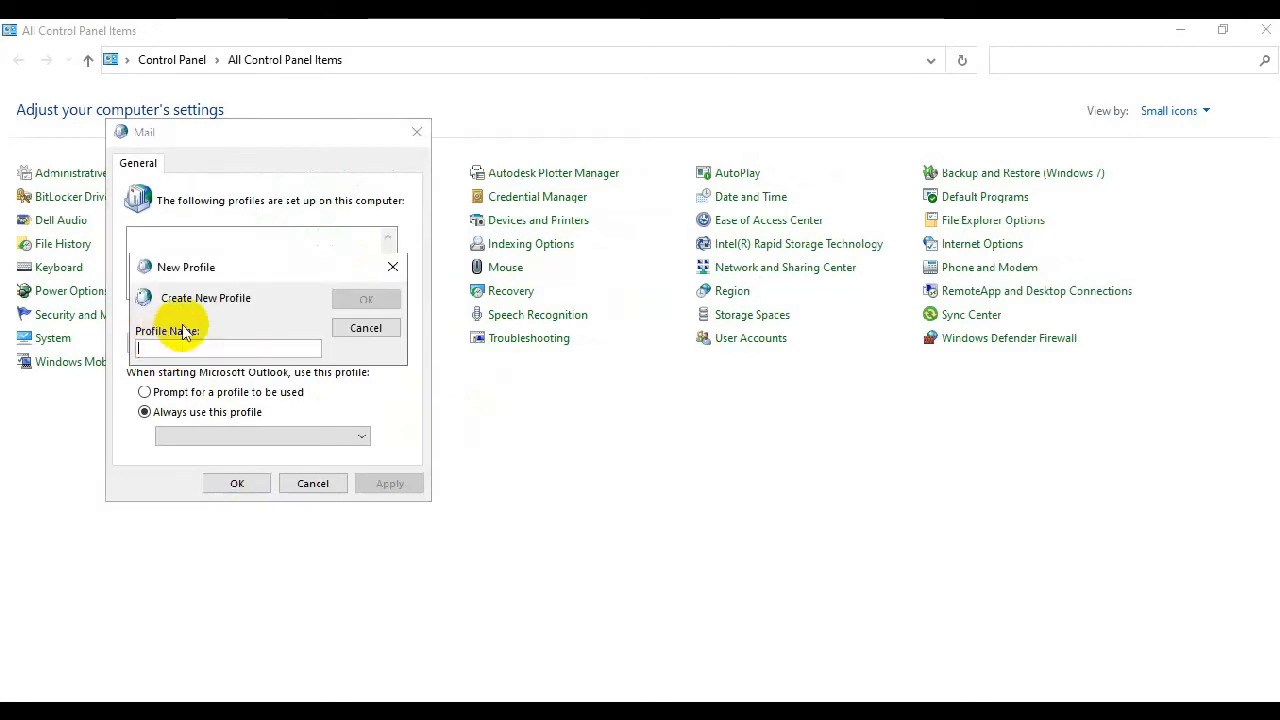
type("Gma")
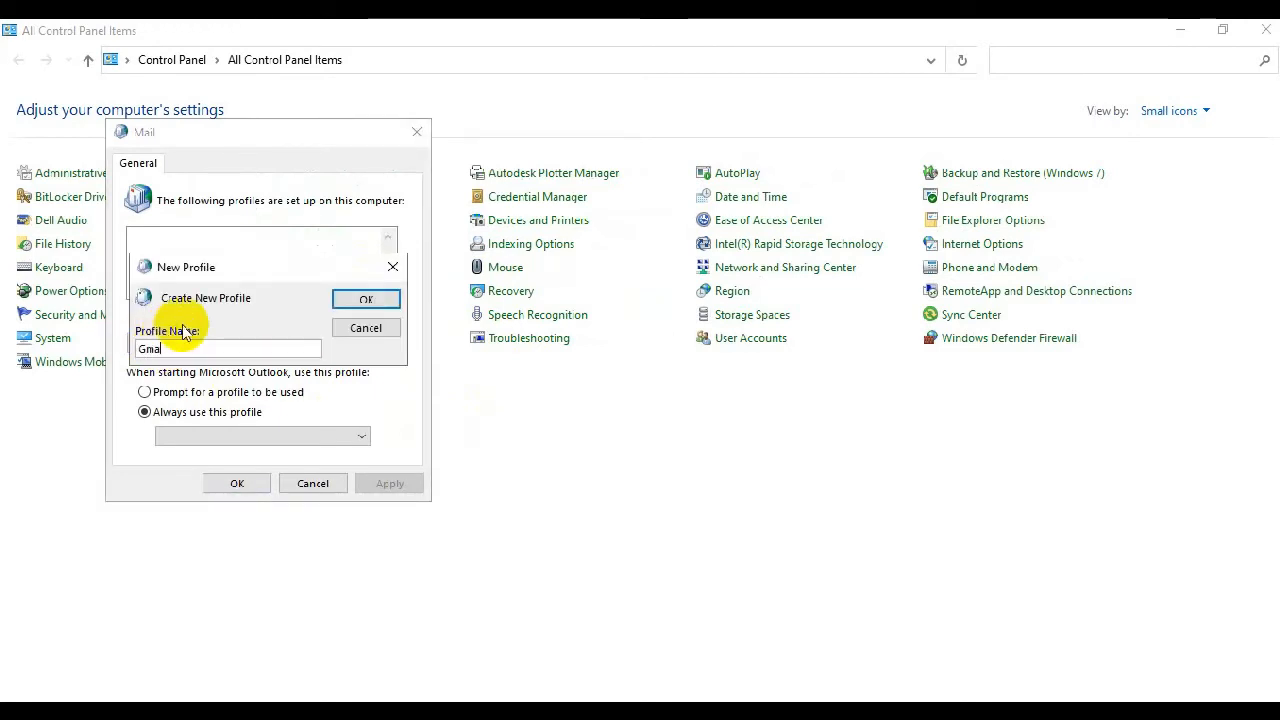
type("il with")
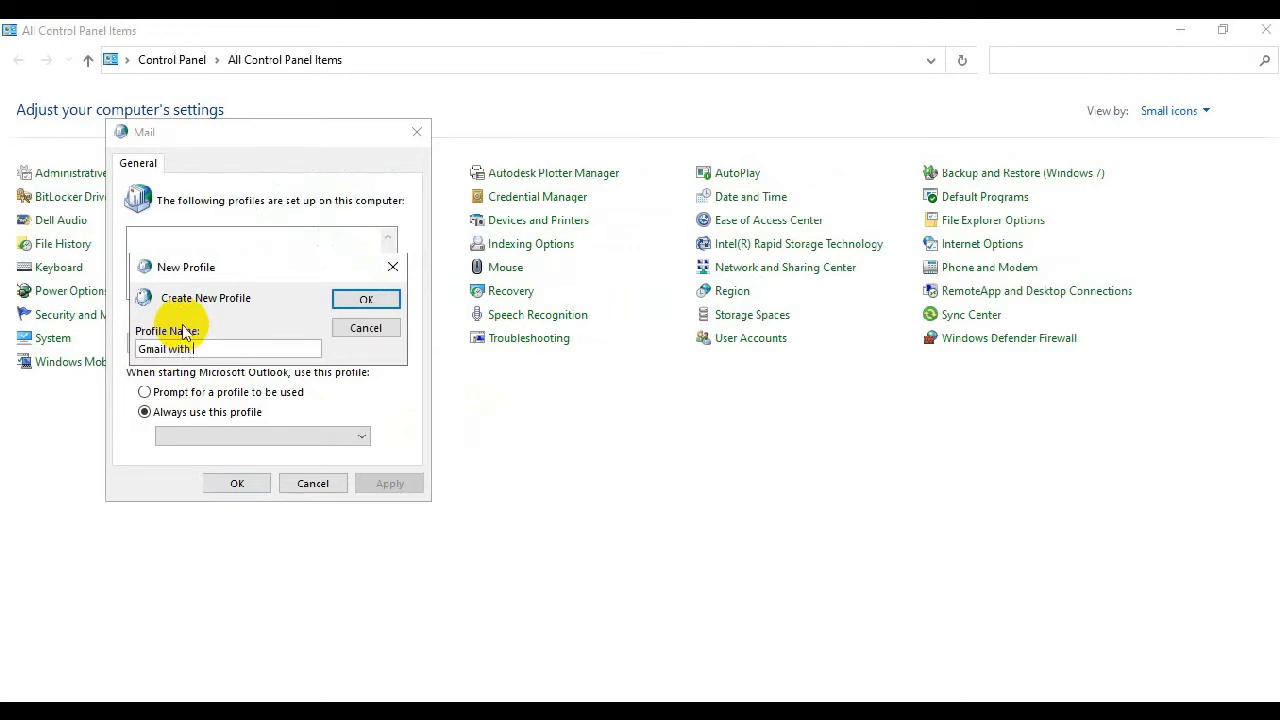
type(" Outlook")
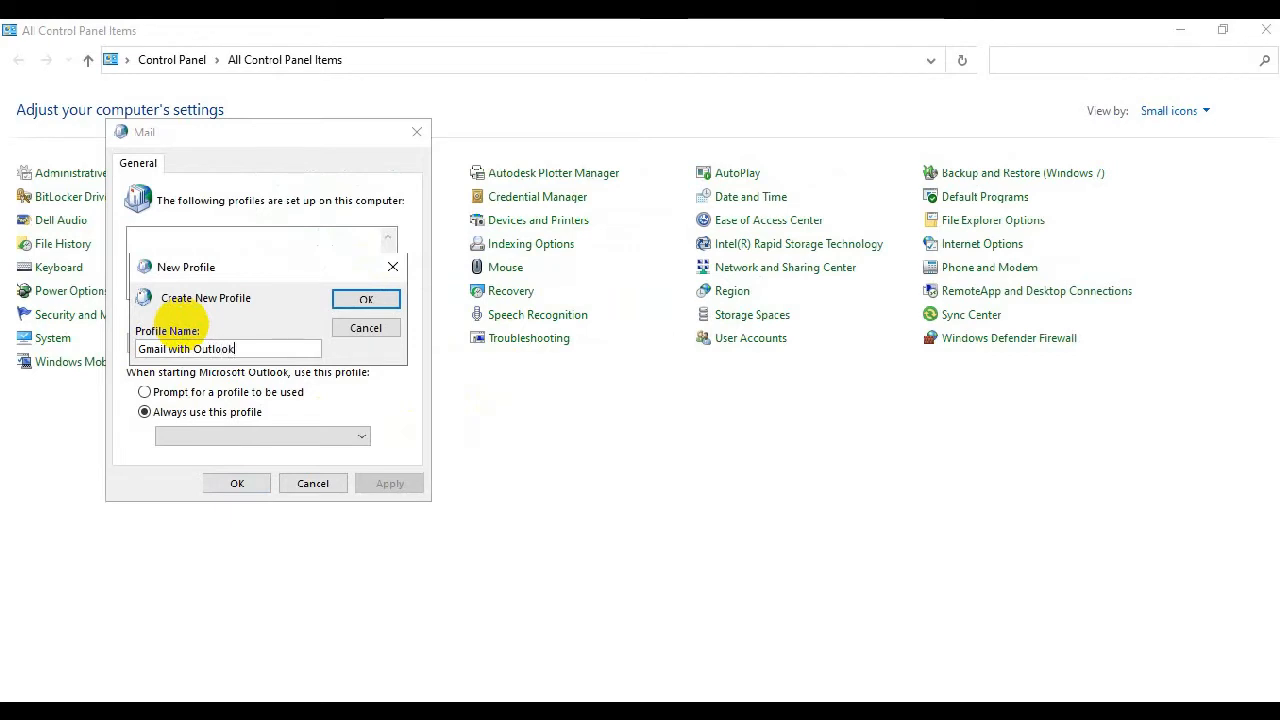
left_click(368, 299)
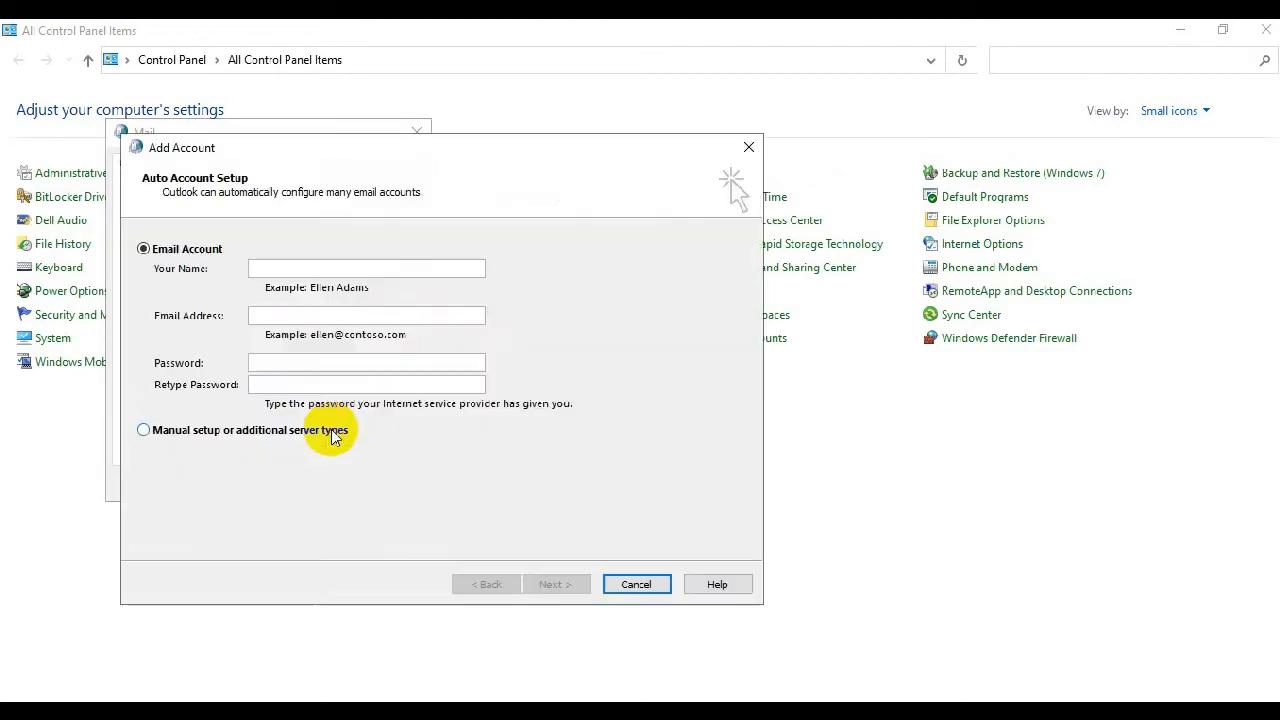
Fill Auto Account Setup with display name, Gmail address and password twice, then submit
left_click(278, 270)
type("Joydeb")
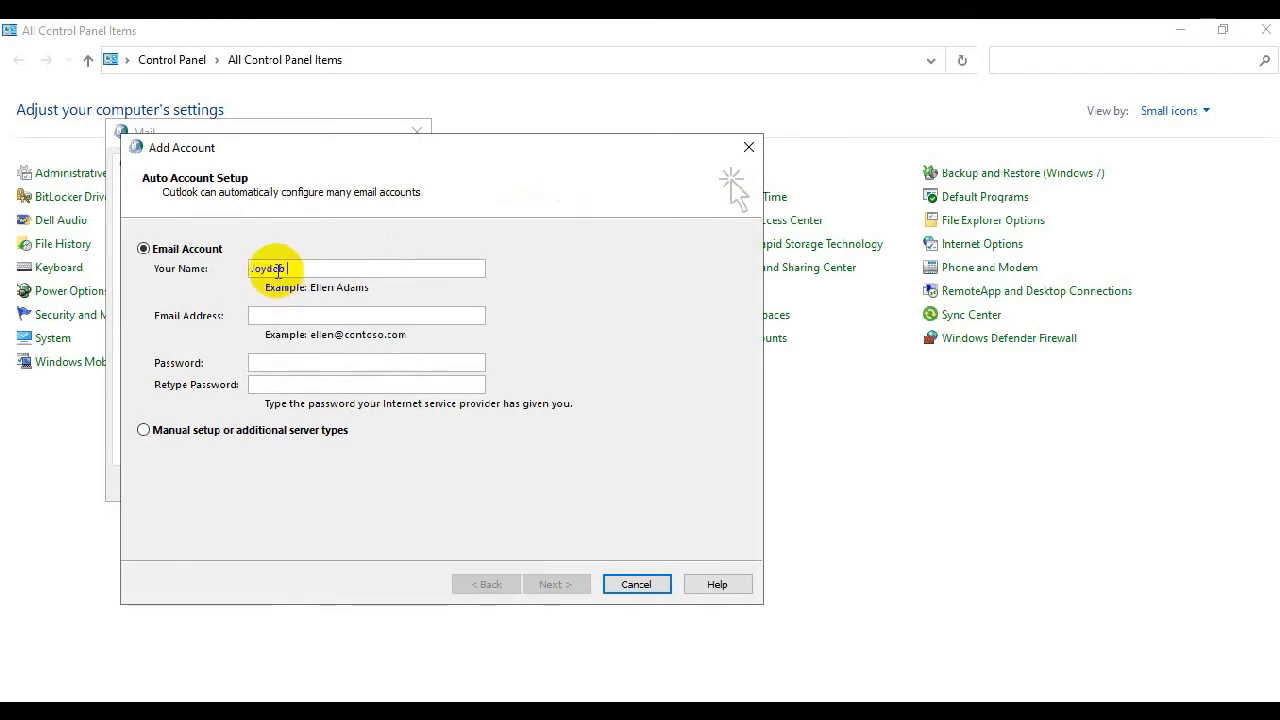
type(" Gmail")
key("Tab")
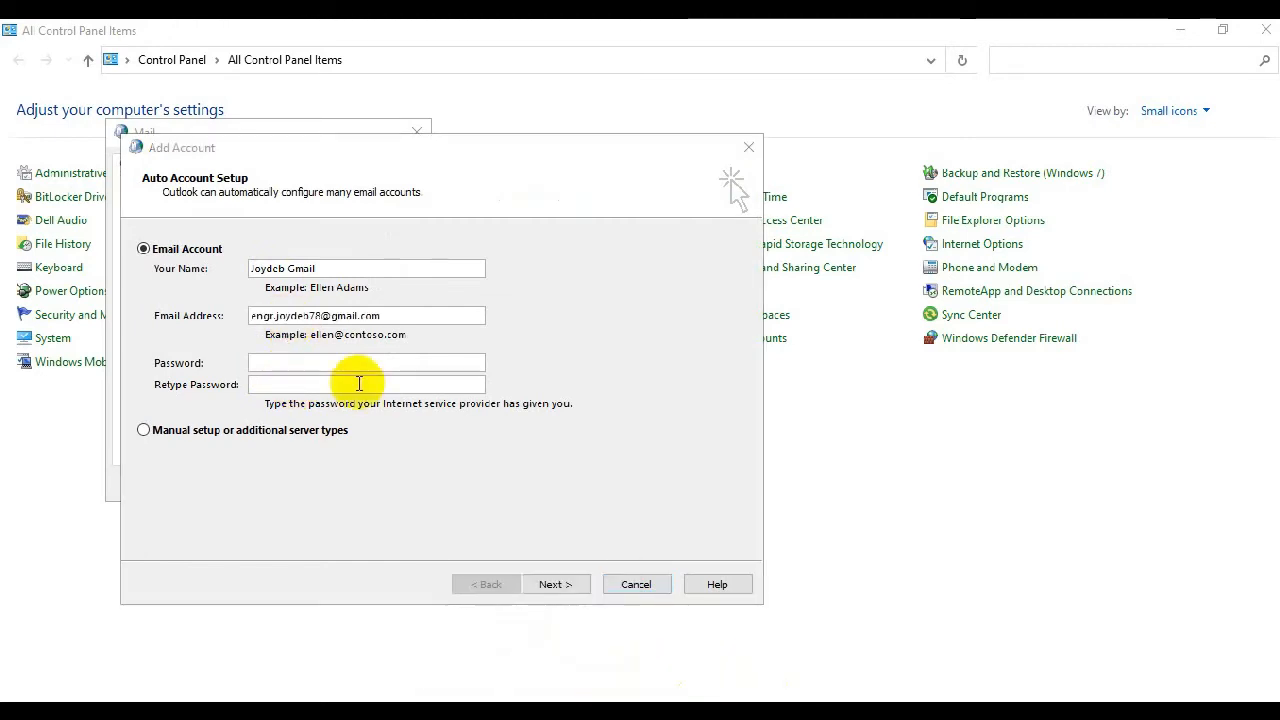
left_click(355, 375)
left_click(352, 368)
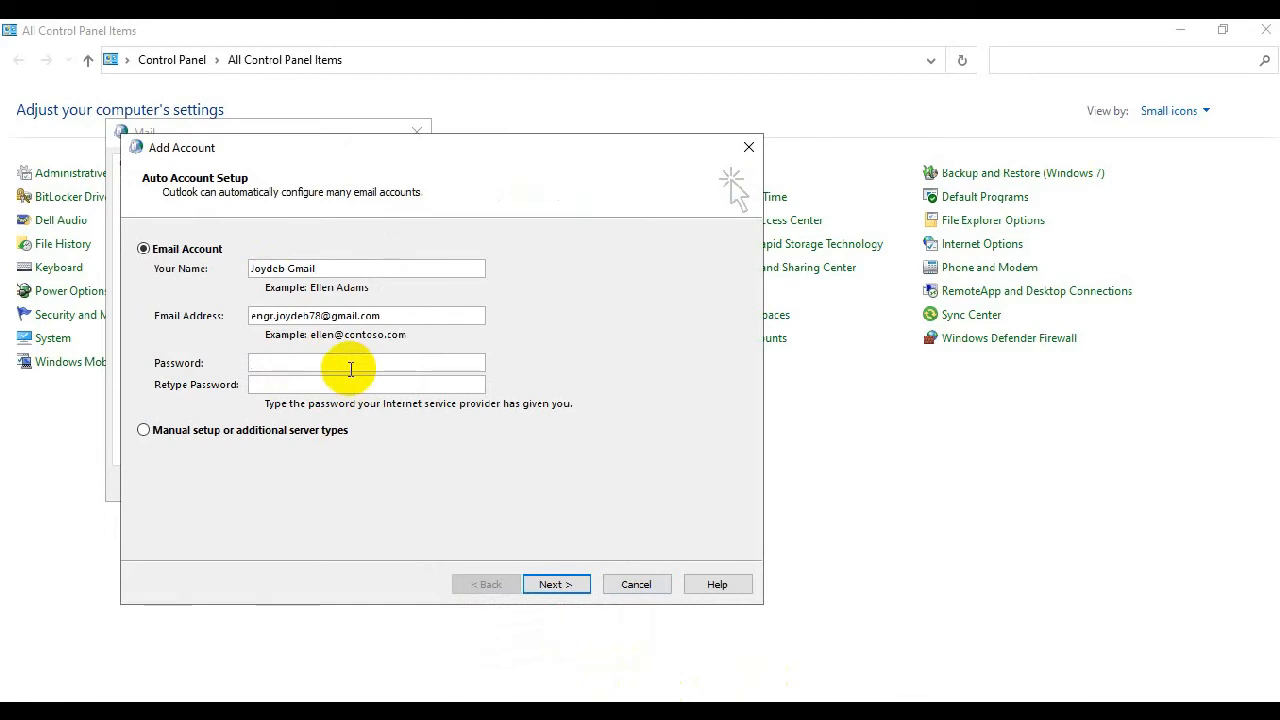
type("****")
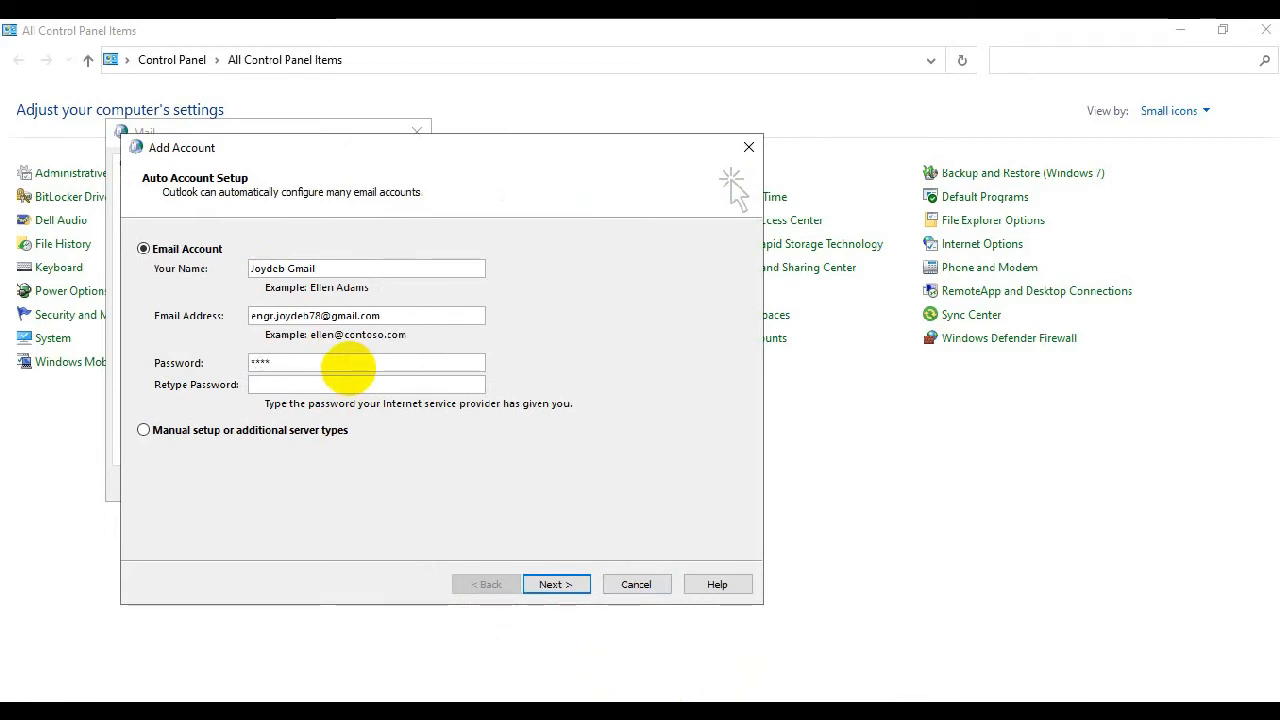
type("****")
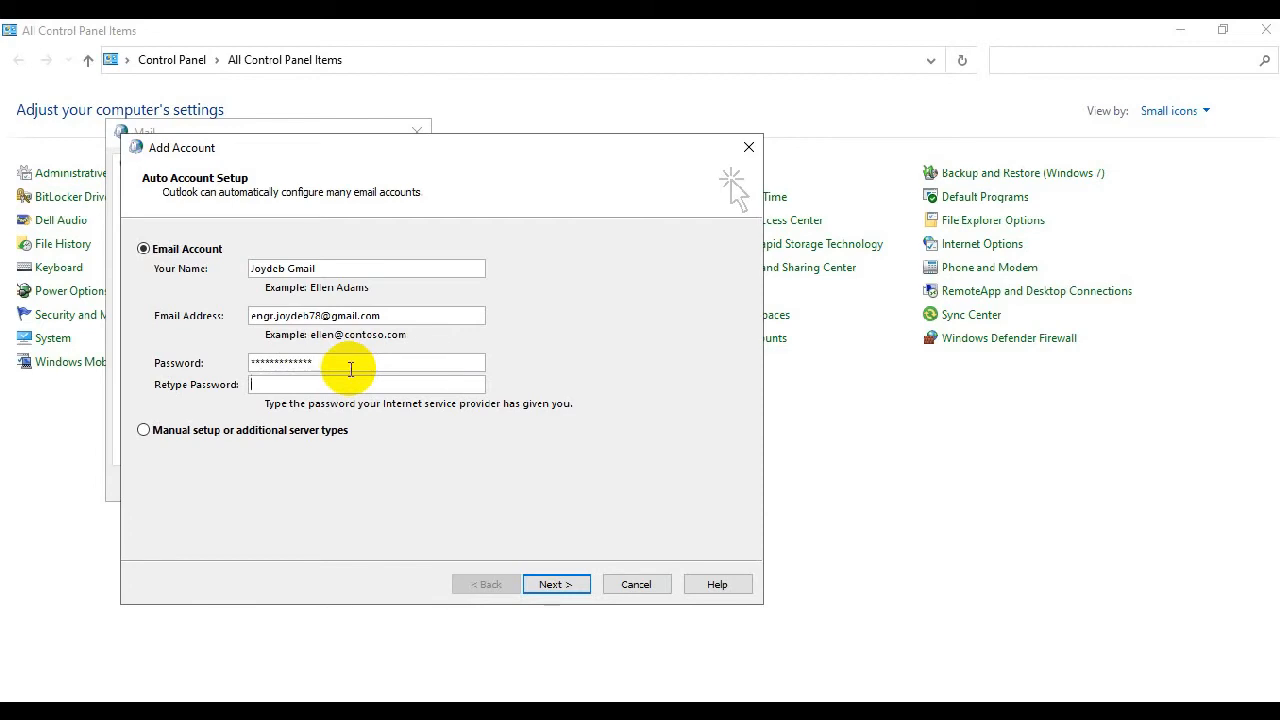
type("********")
left_click(557, 584)
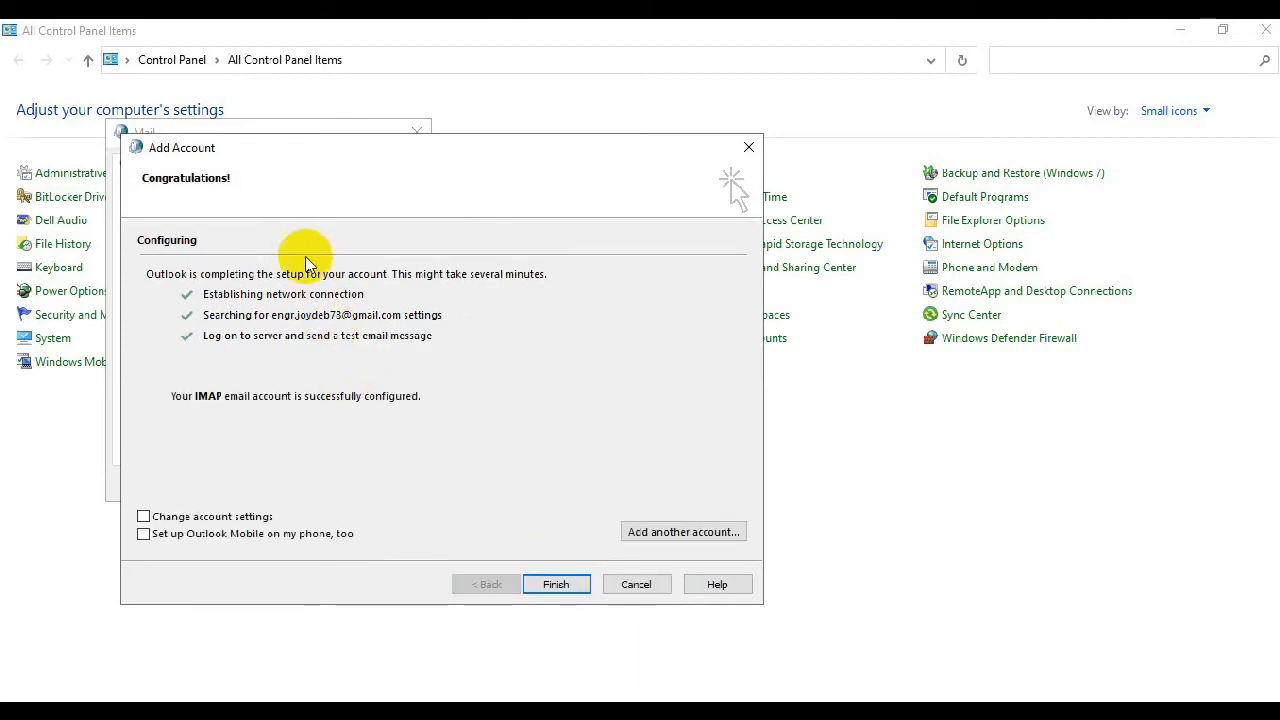
Finish the Add Account wizard once the IMAP setup checks pass
left_click(556, 586)
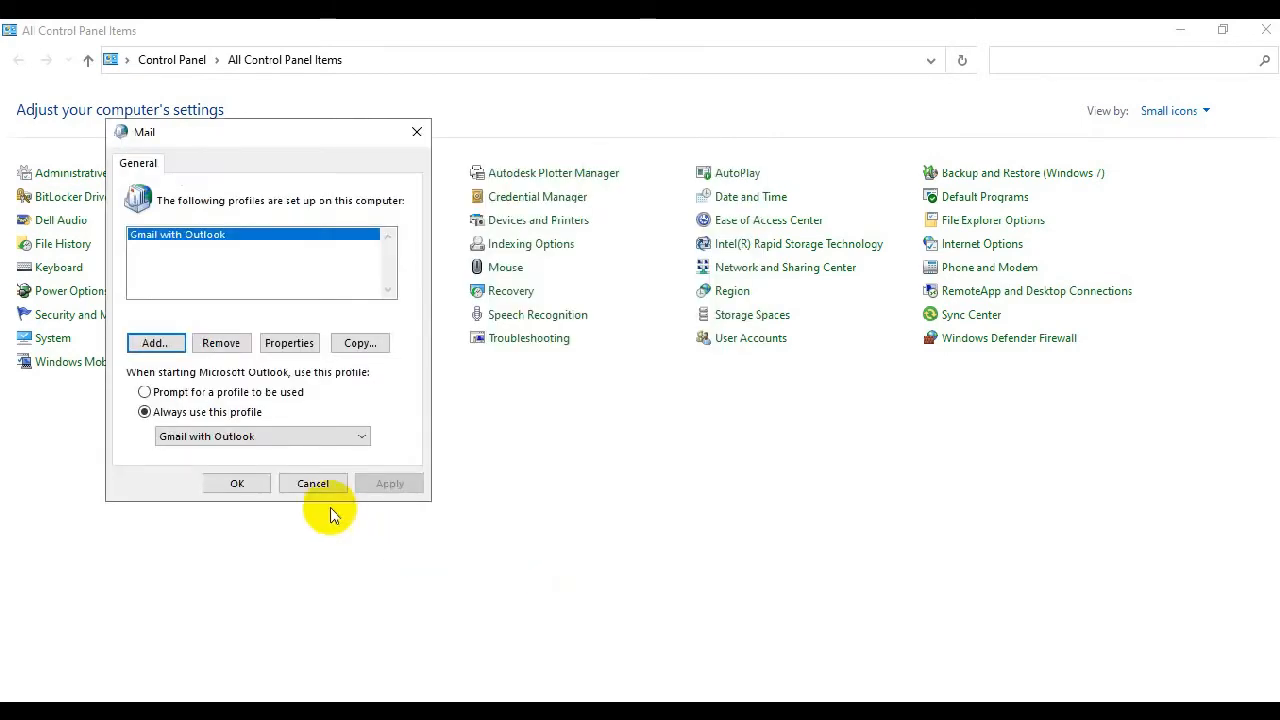
Confirm the Mail profiles dialog, then launch Outlook by searching 'out'
left_click(232, 484)
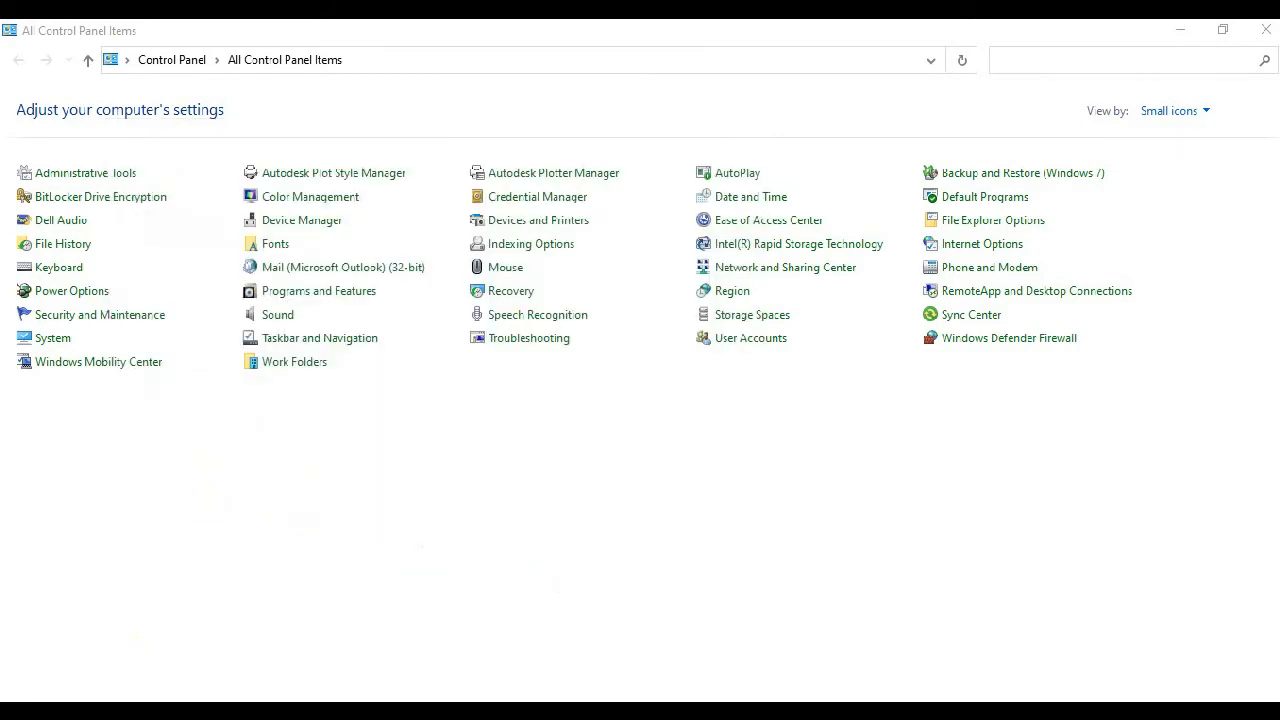
left_click(112, 712)
type("out")
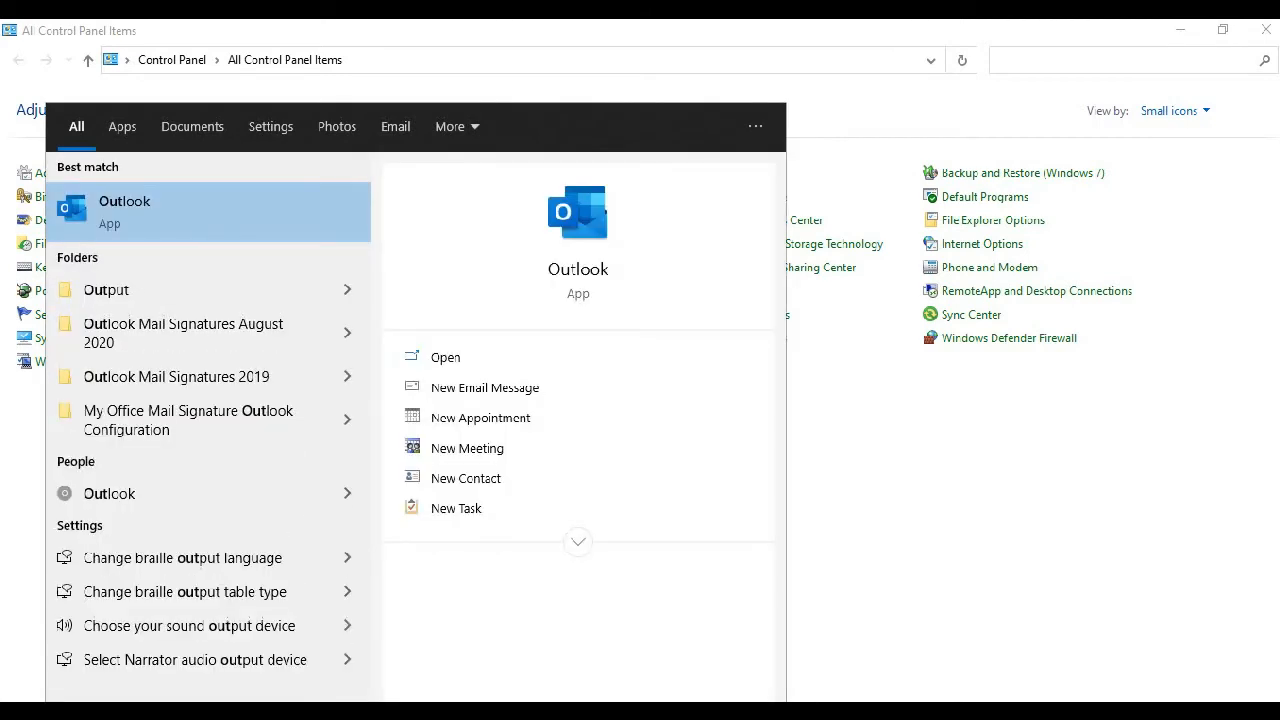
key("Return")
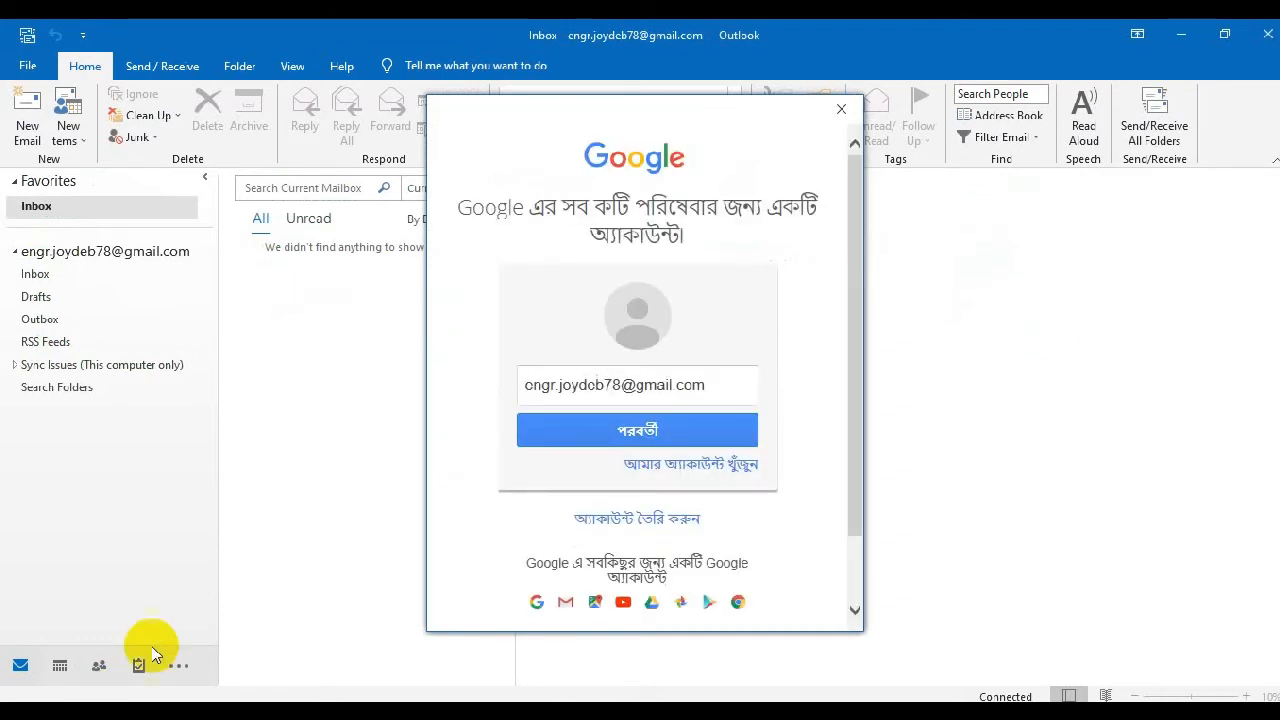
Continue past the Gmail address and sign in with the account password
left_click(696, 428)
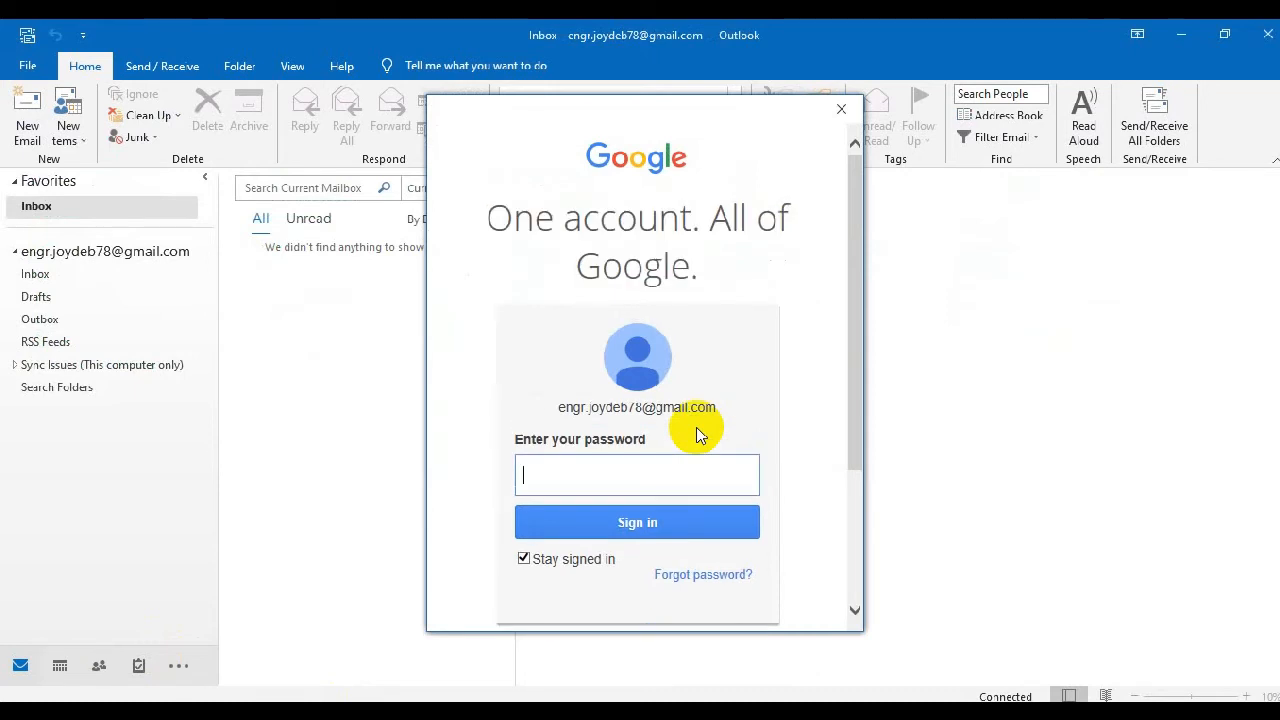
type("•••••••••••••")
left_click(655, 520)
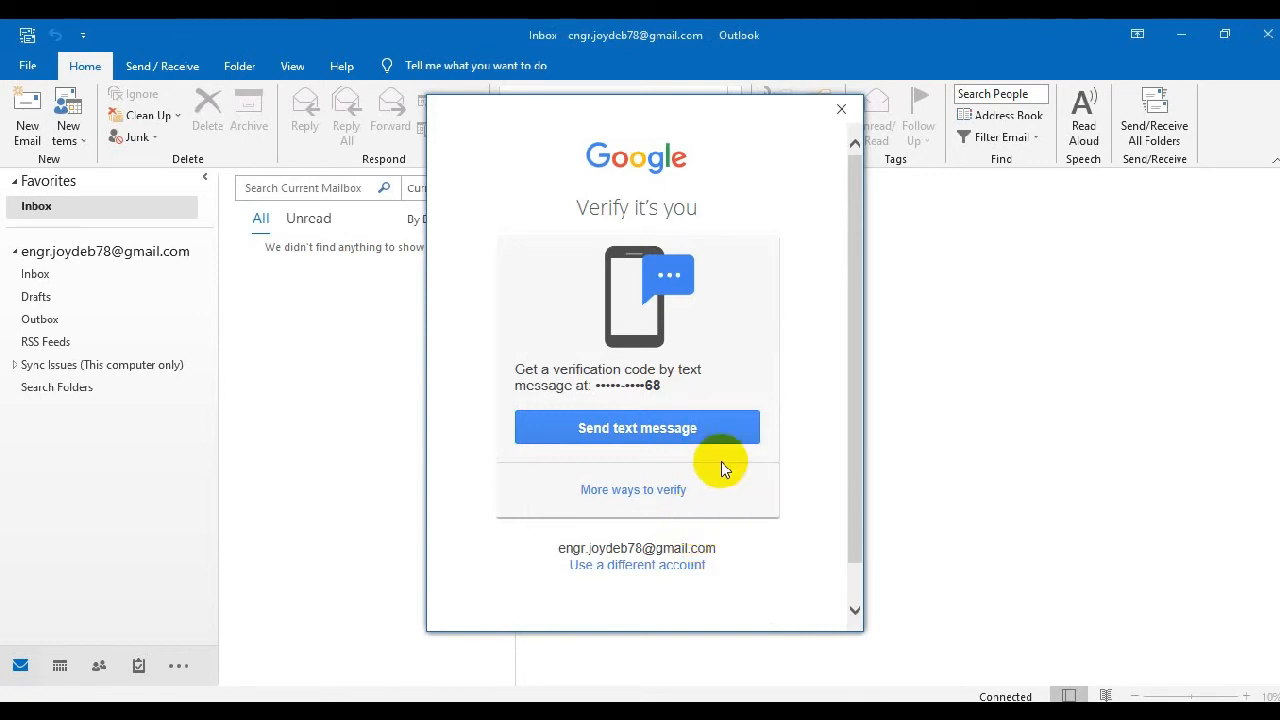
Request a texted verification code and submit it in the G- field
left_click(641, 438)
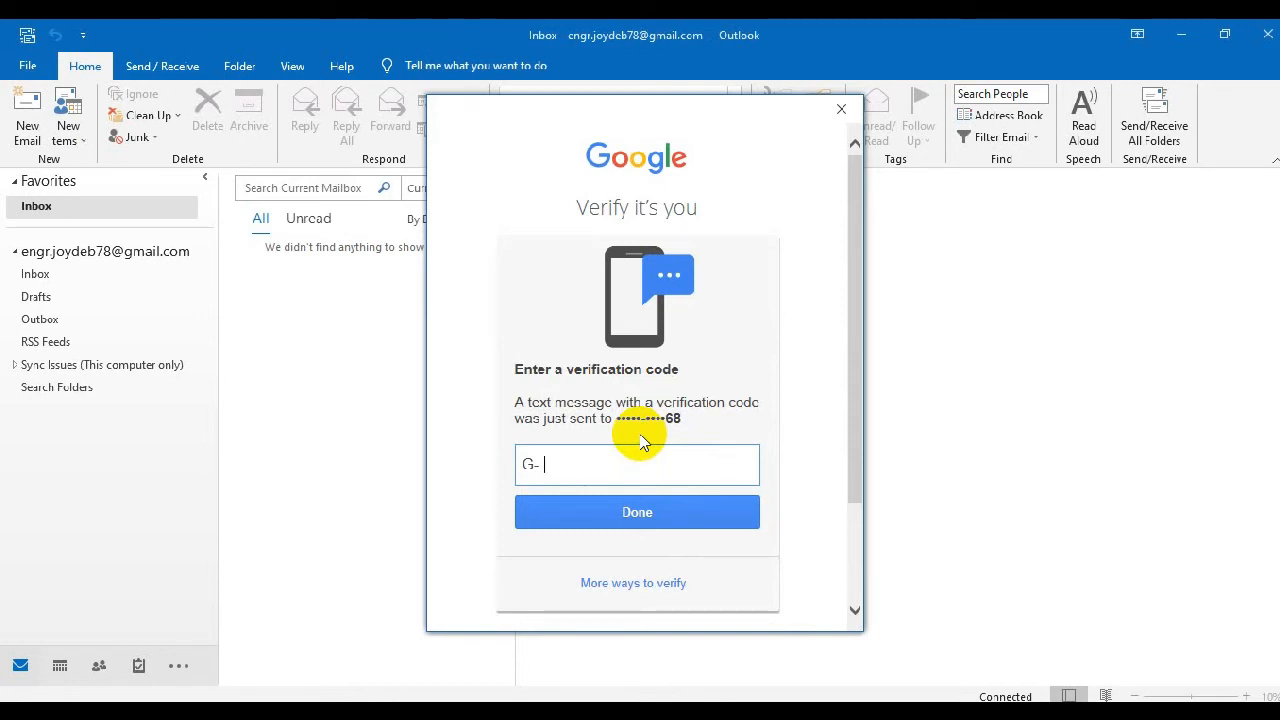
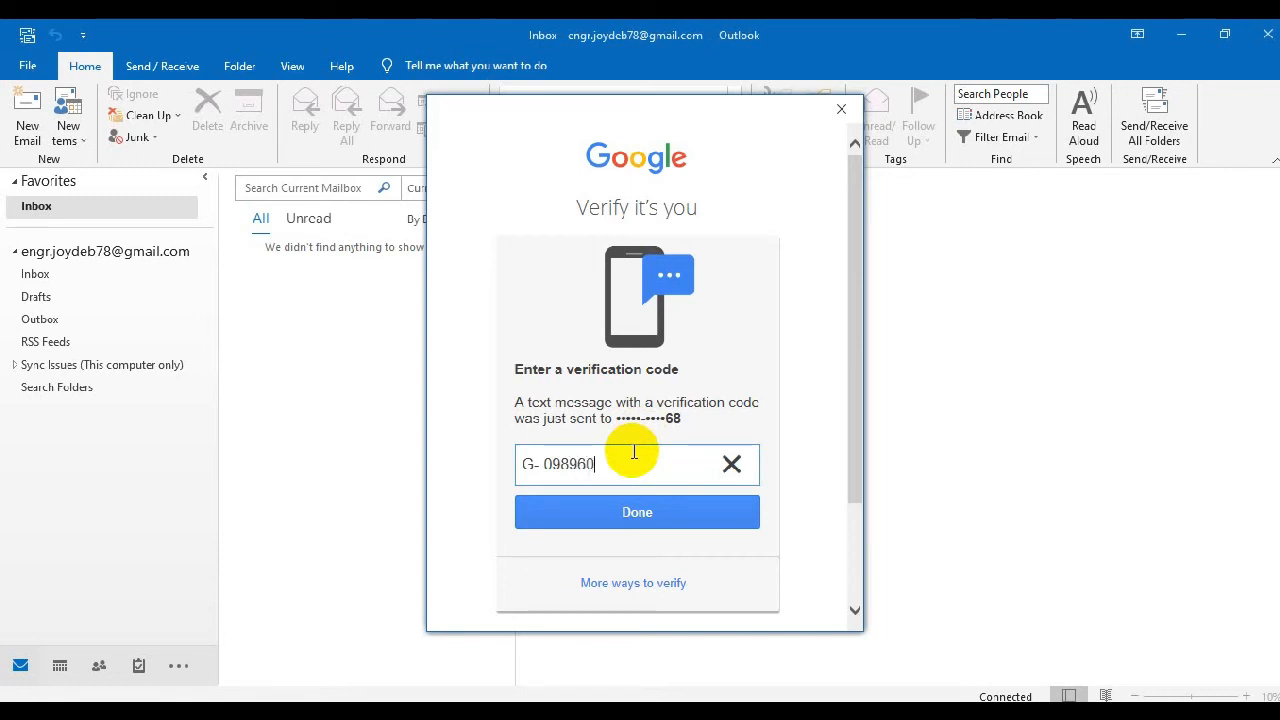
left_click(655, 518)
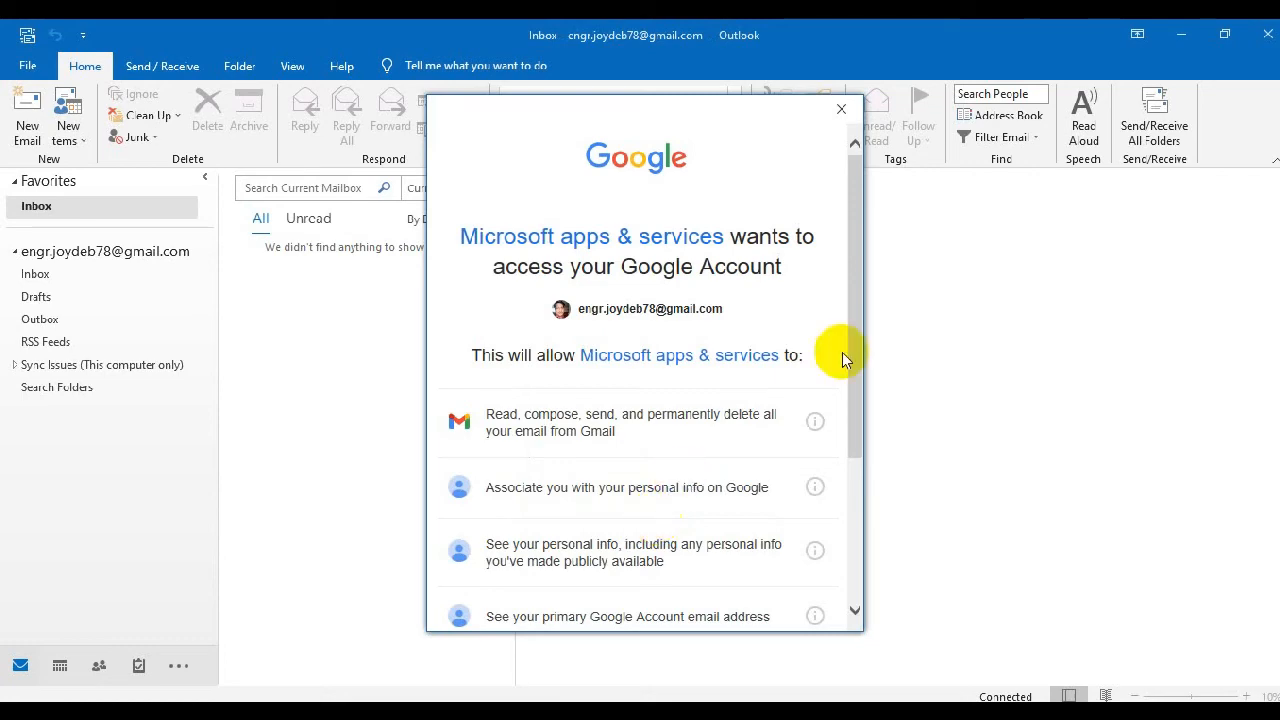
Allow Microsoft apps & services access to the Google account, then show the Gmail Inbox
left_click_drag(851, 218, 851, 349)
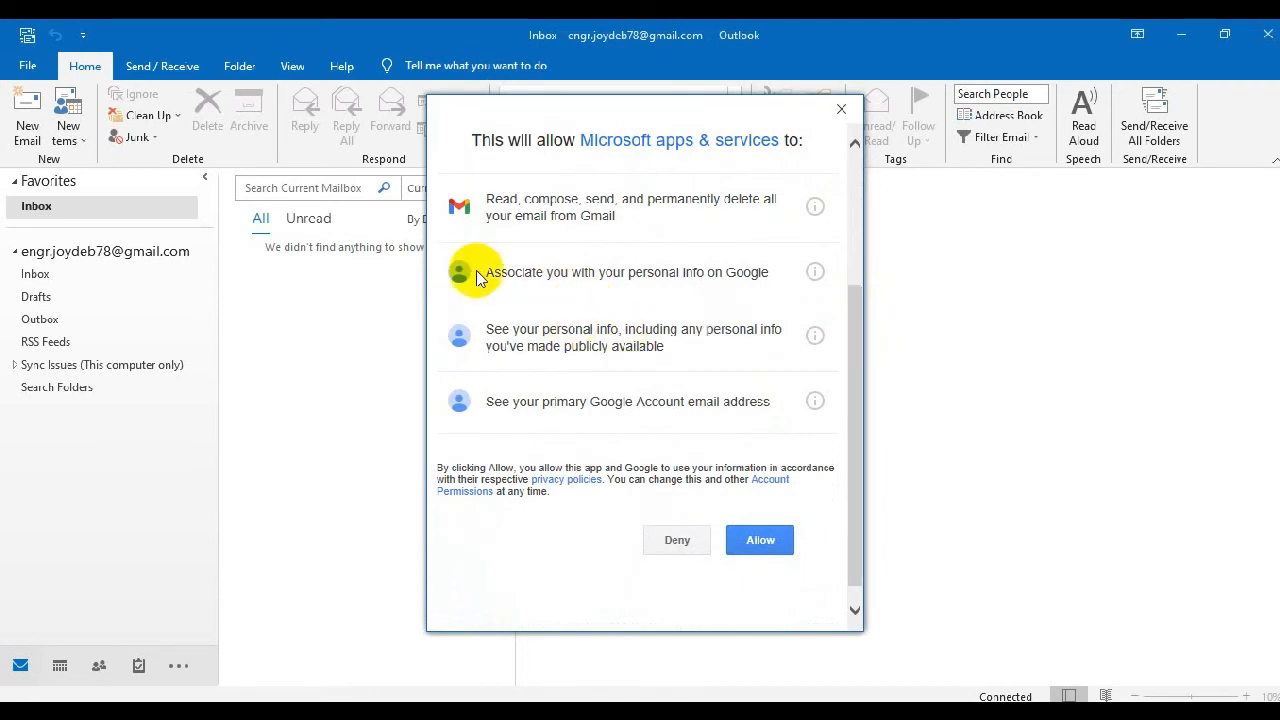
left_click(755, 540)
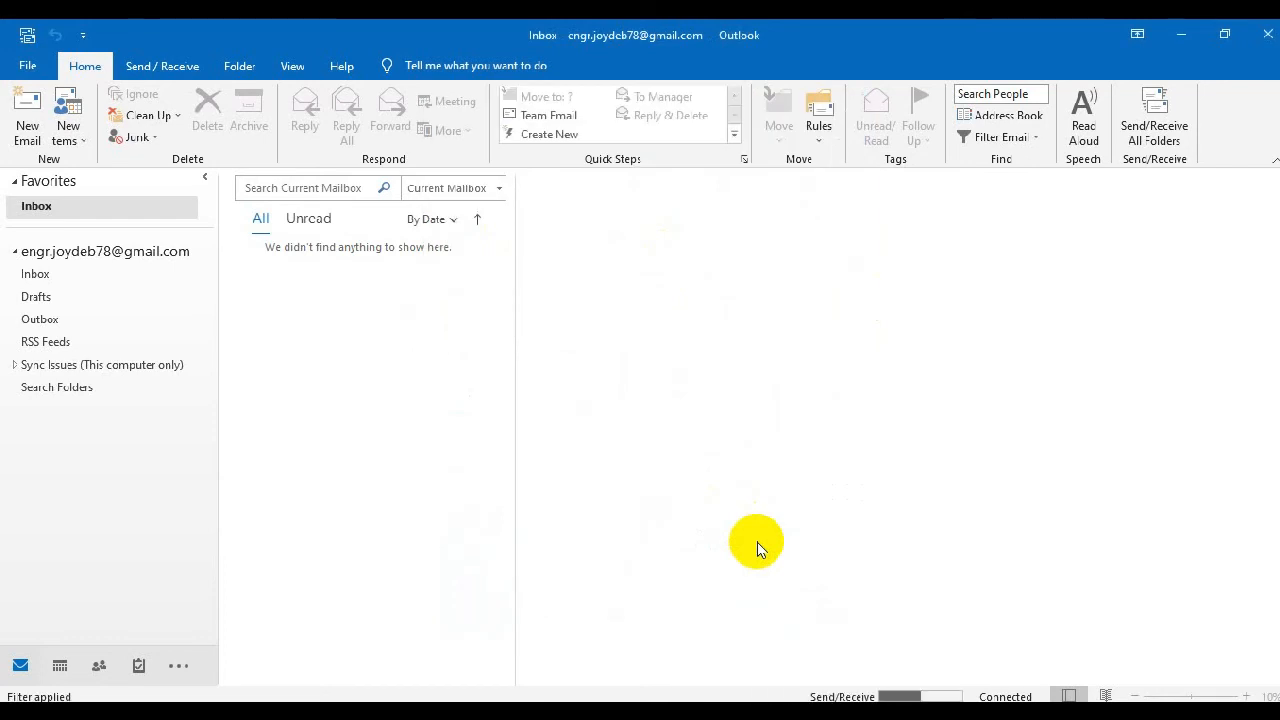
left_click(36, 274)
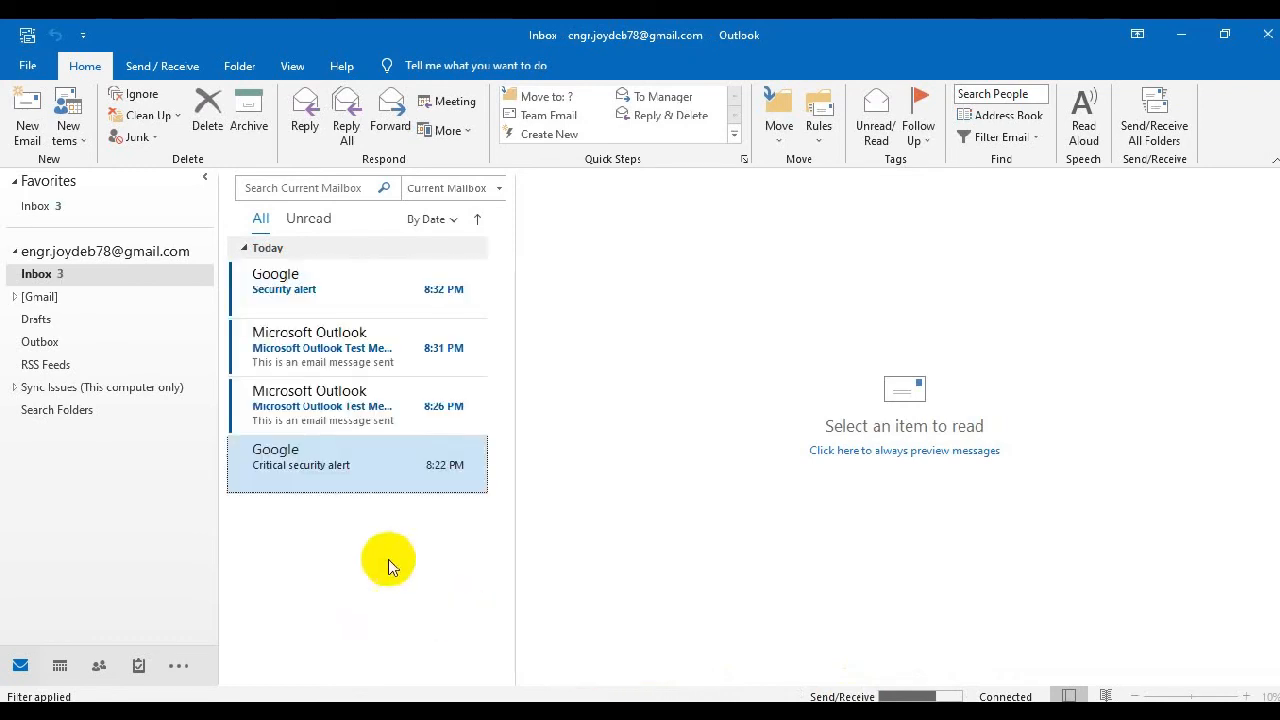
Read the two Google security alerts and two Outlook test messages, dismissing the new-mail notification
left_click(256, 309)
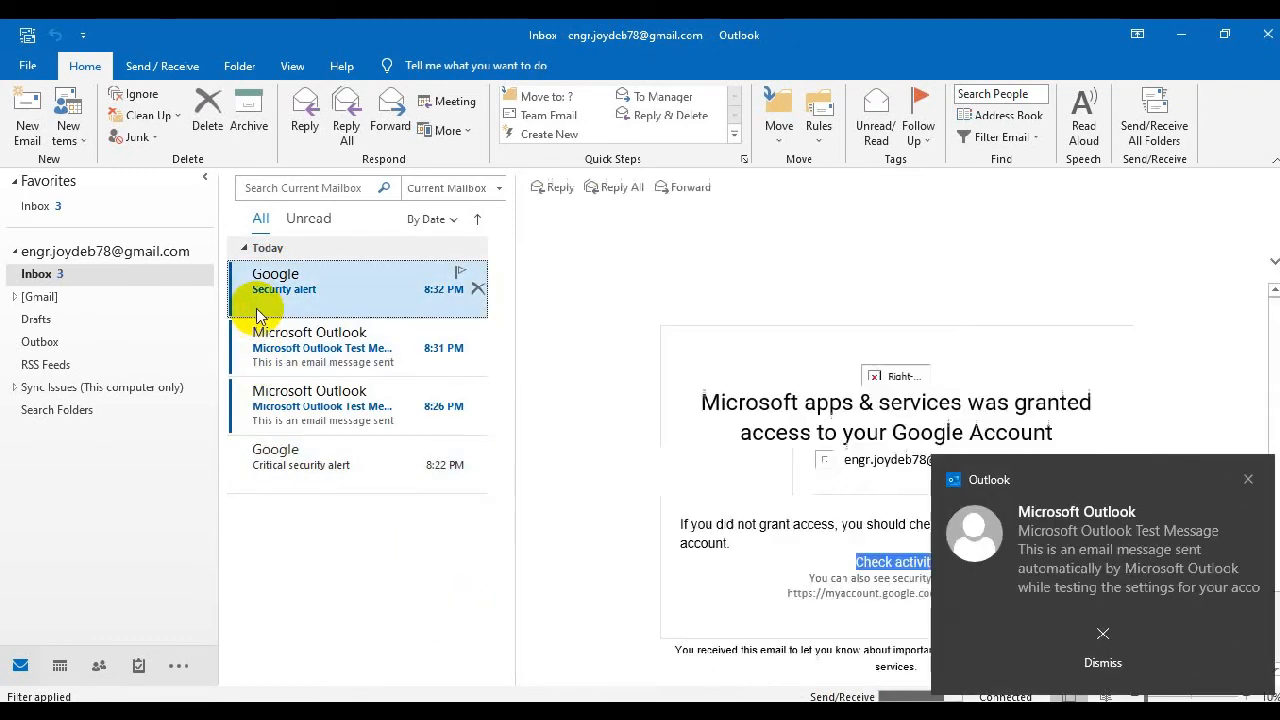
left_click(288, 366)
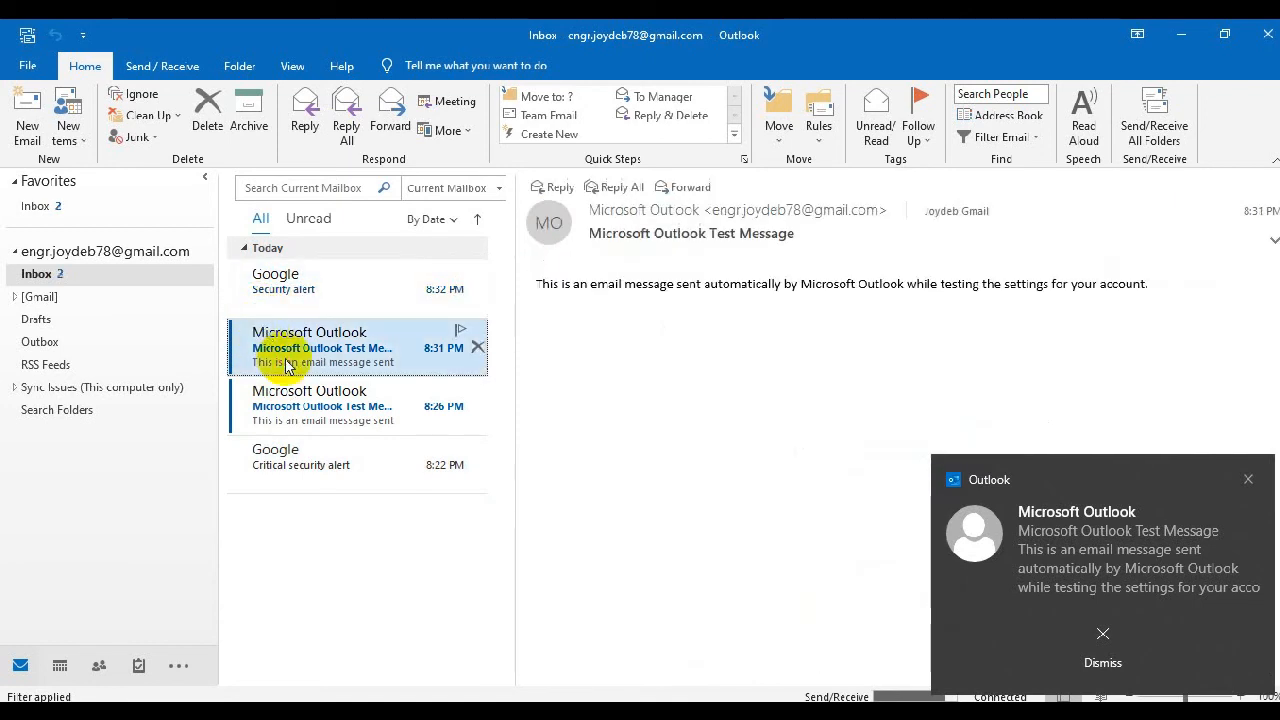
left_click(287, 395)
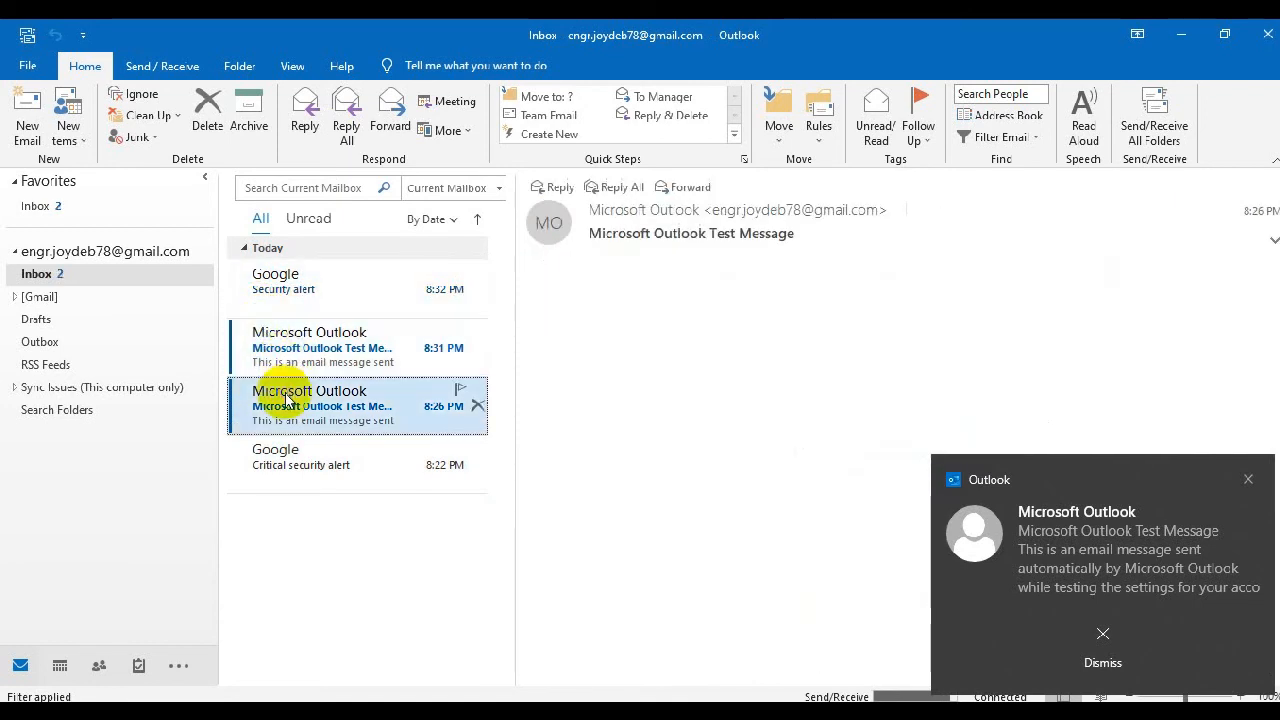
left_click(1245, 484)
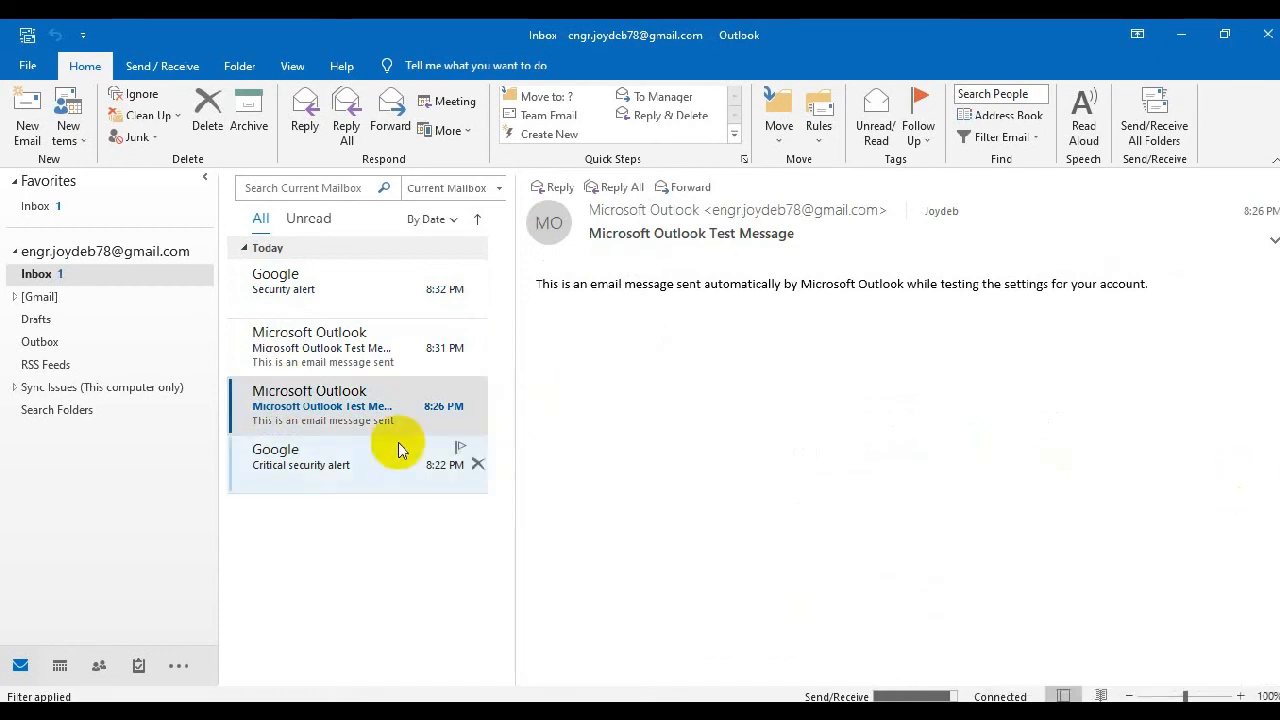
left_click(320, 448)
left_click(305, 305)
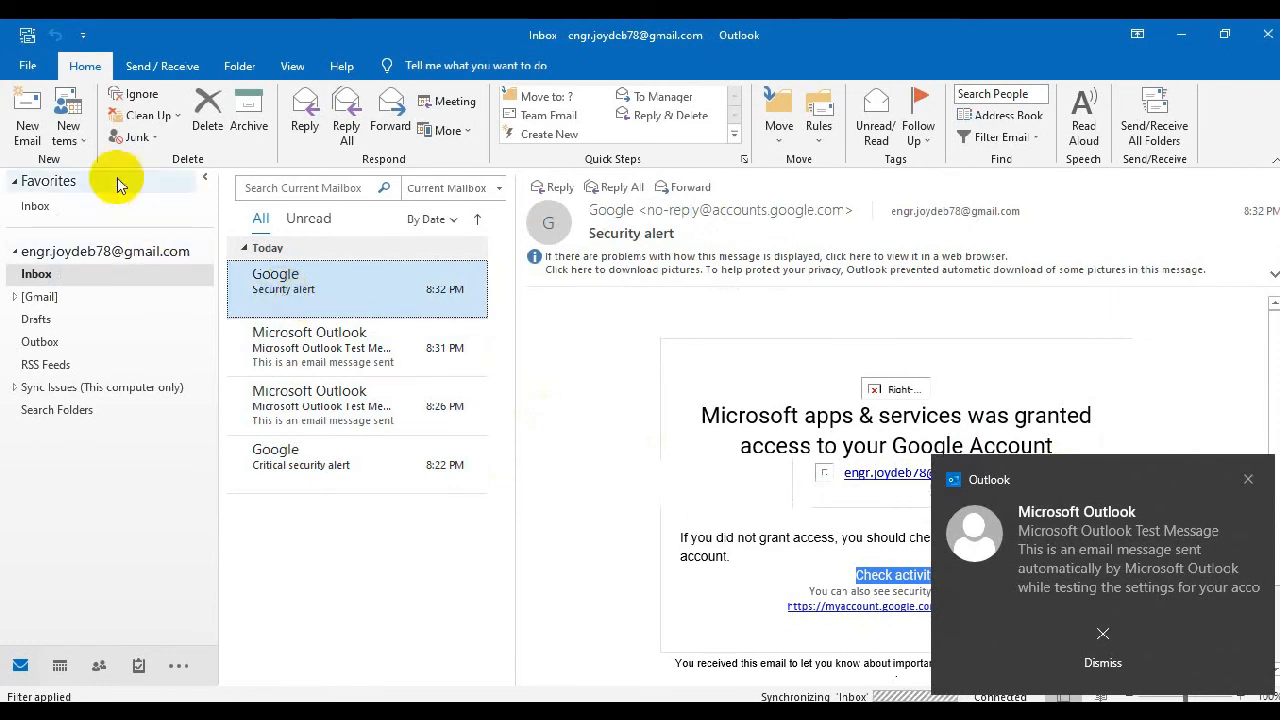
Start a new email to the account's own address with subject 'Mail from Outlook'
left_click(25, 122)
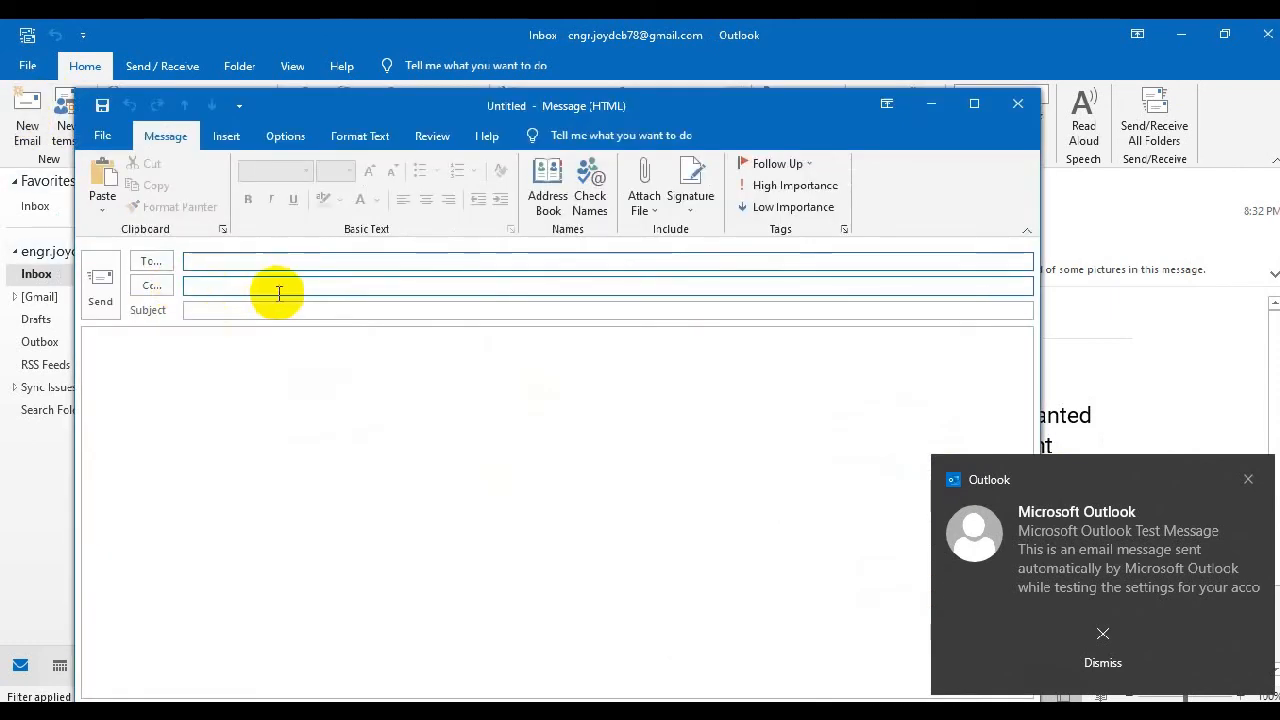
key("ctrl+v")
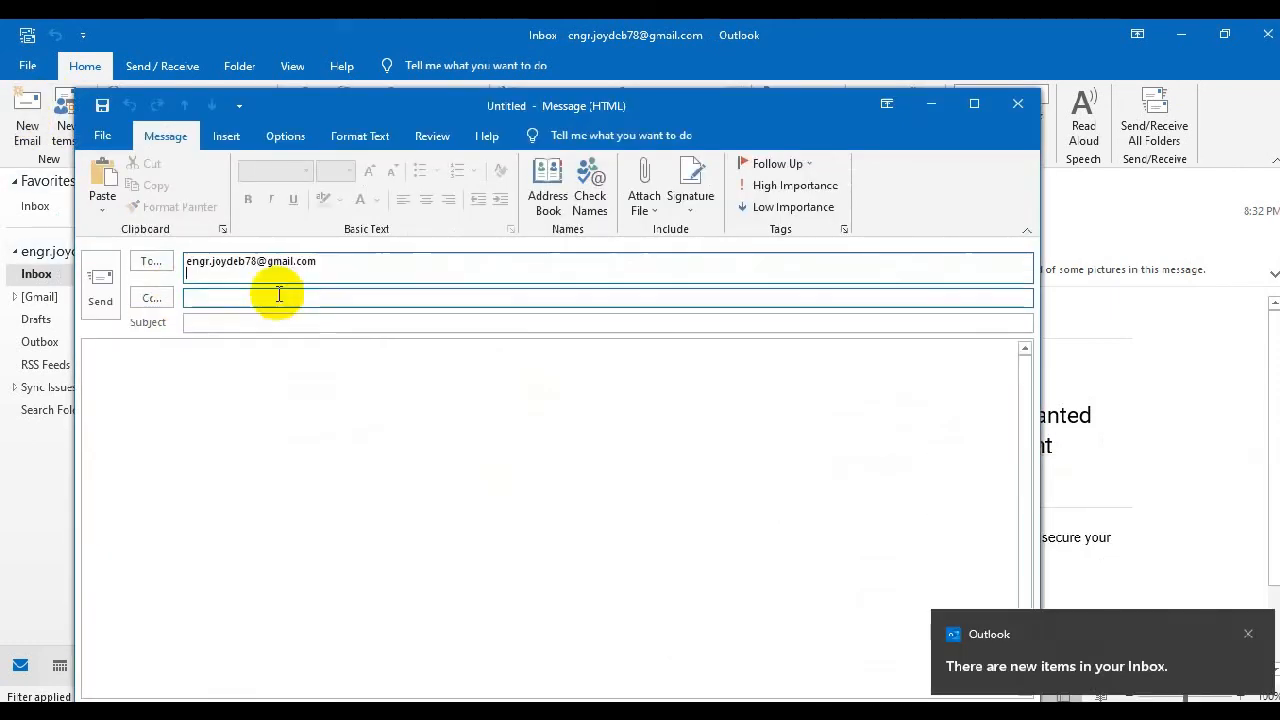
left_click(204, 313)
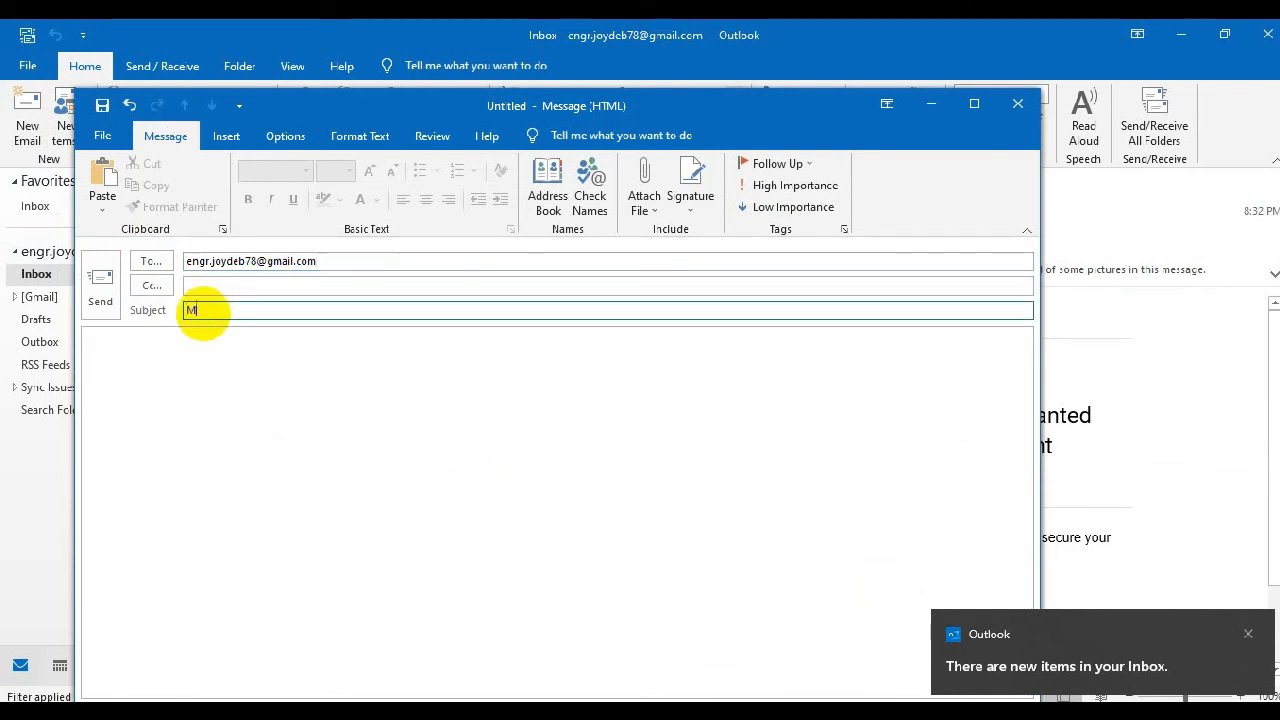
type("Mar")
type("l from")
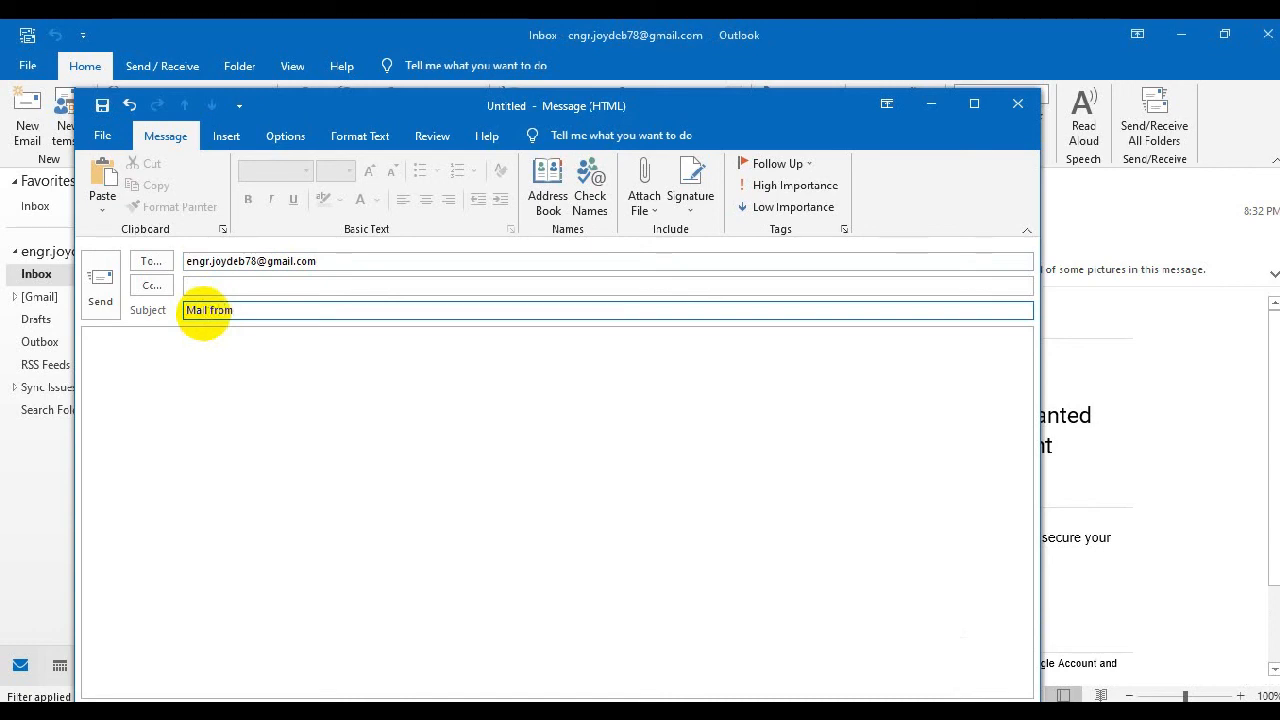
type(" Outloo")
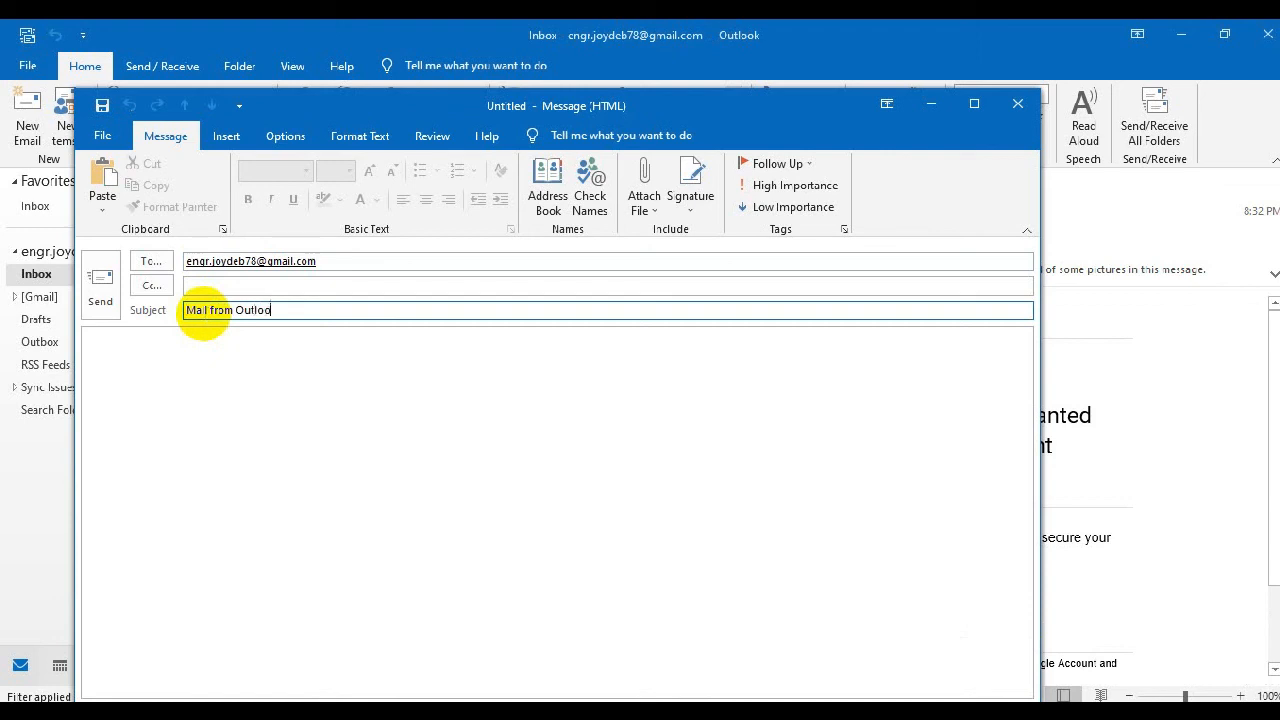
Copy the subject into the body, send the email, and open it once received
key("ctrl+a")
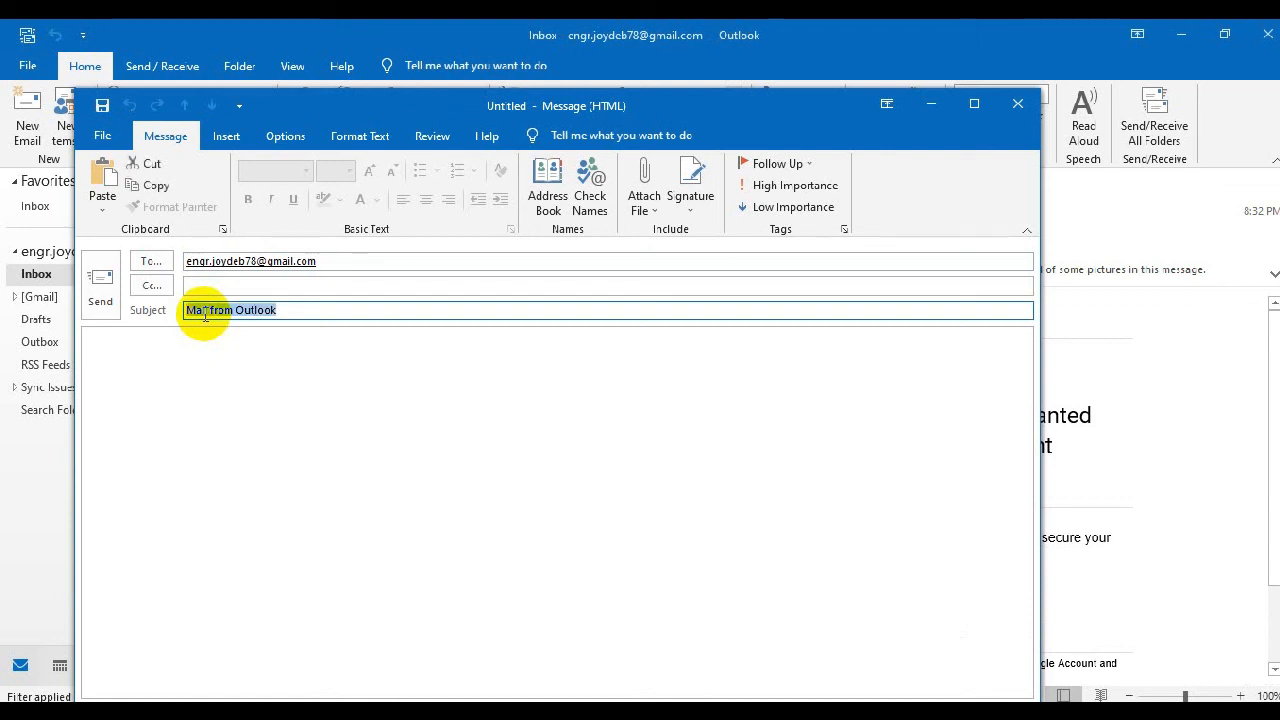
key("ctrl+c")
left_click(214, 349)
key("ctrl+v")
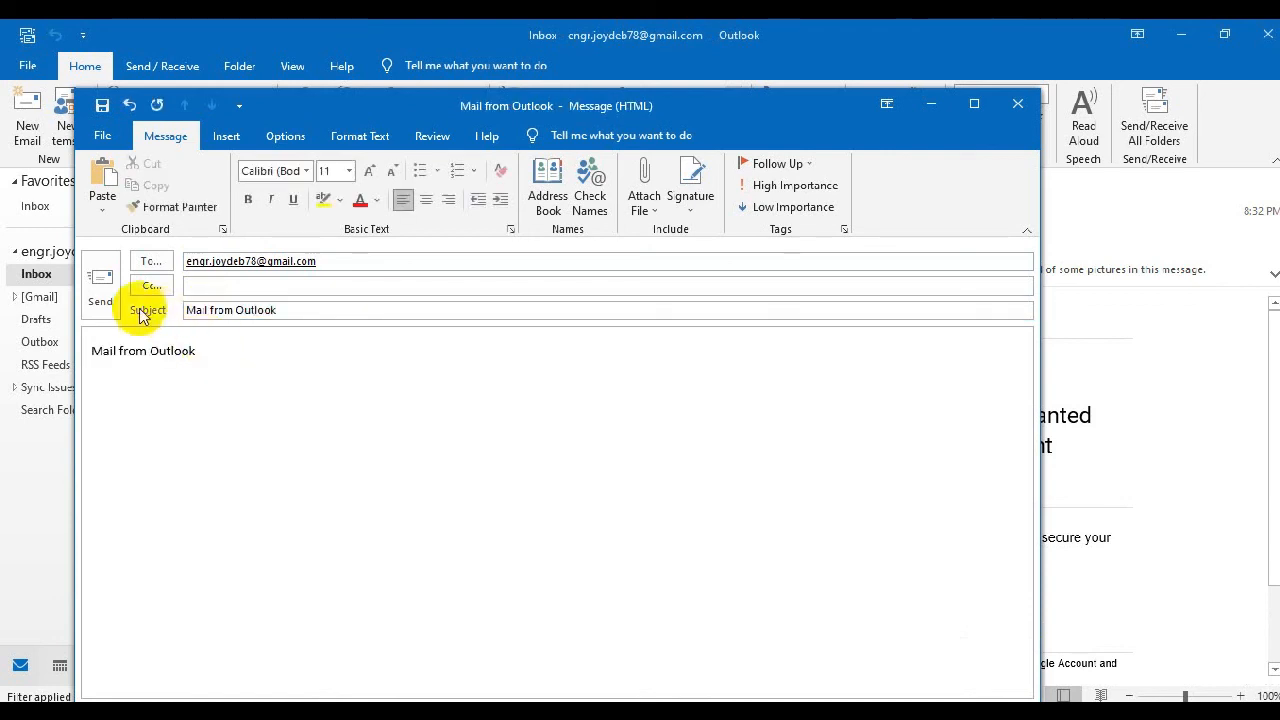
left_click(104, 285)
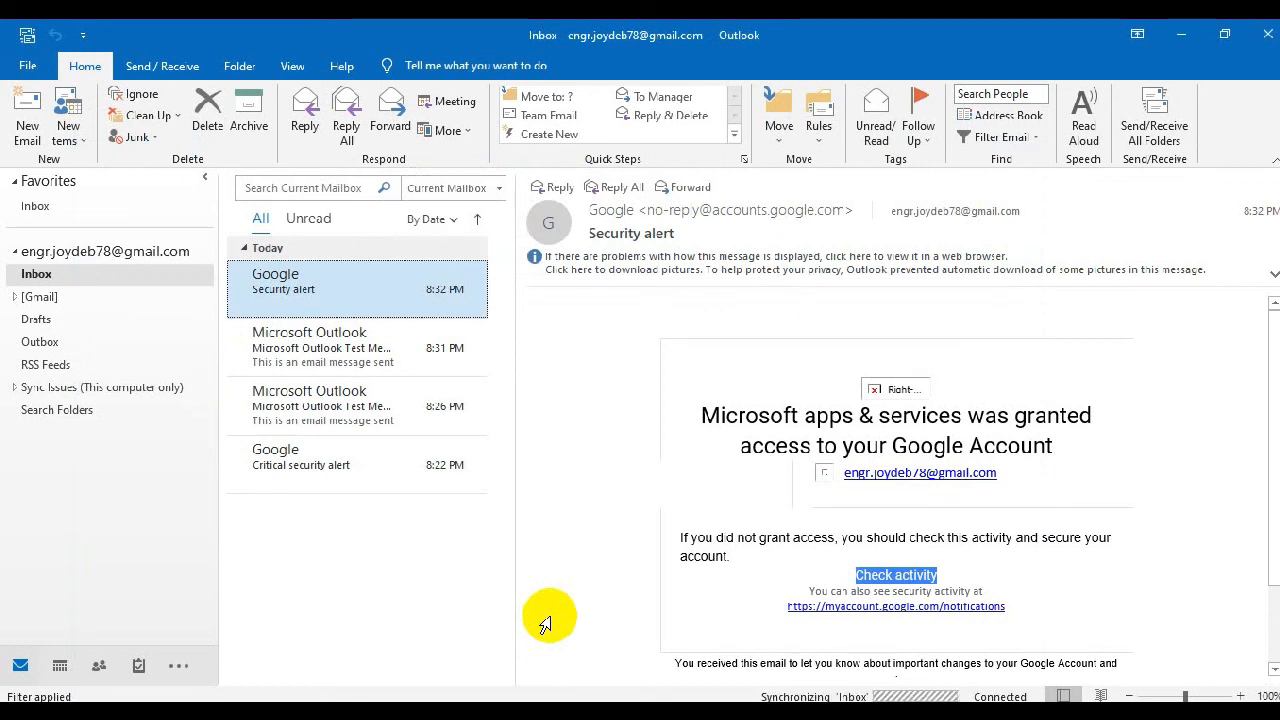
left_click(308, 287)
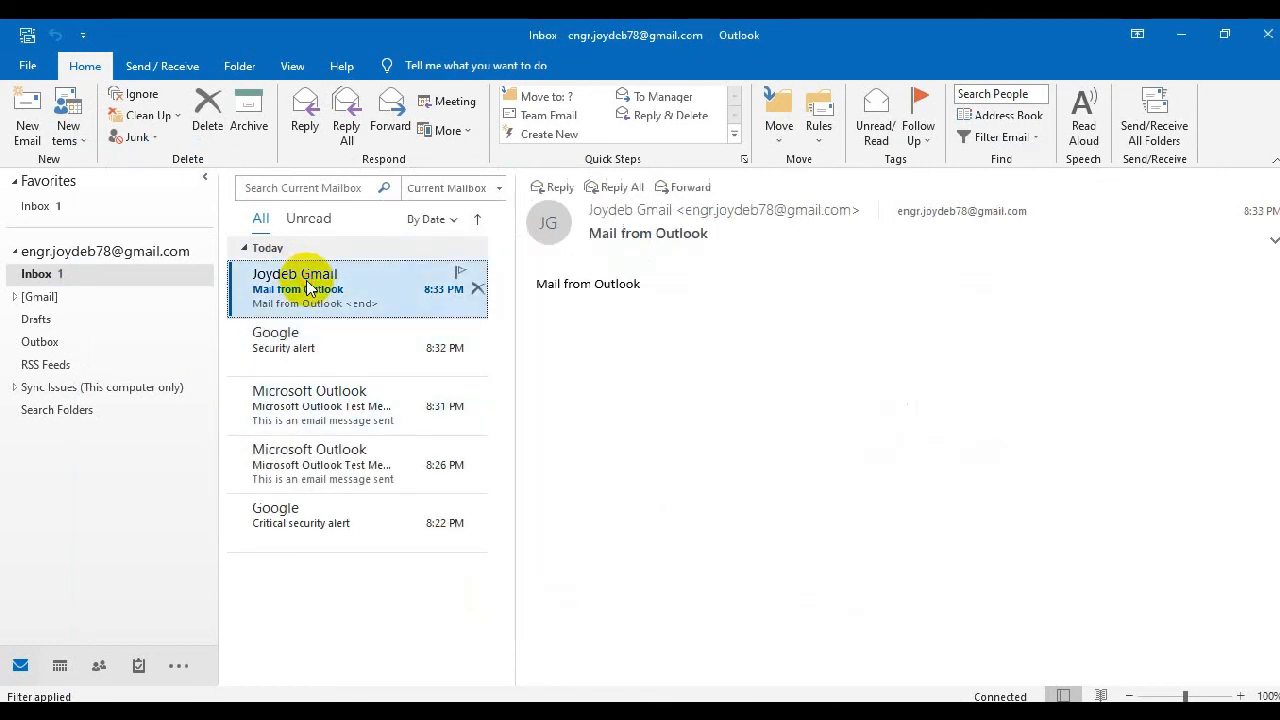